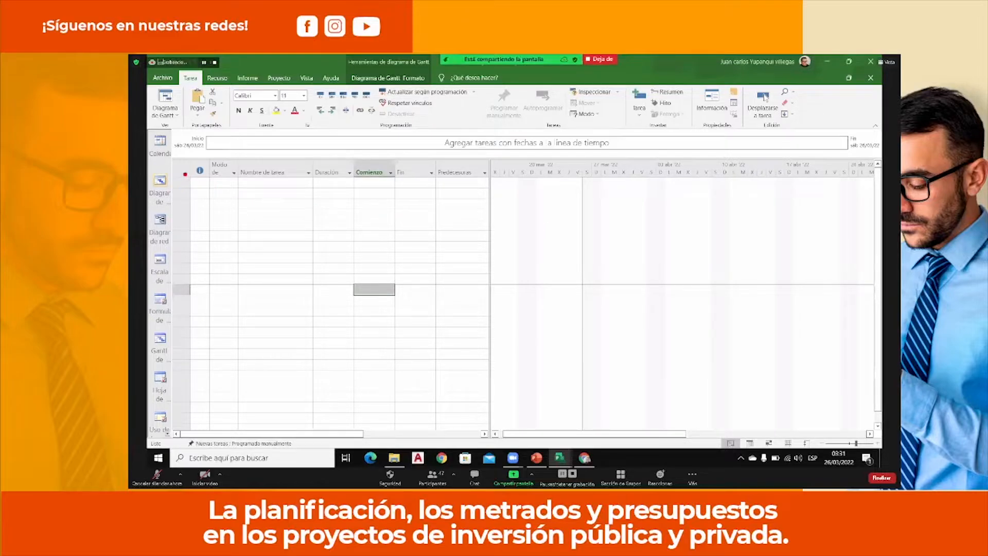
pyautogui.moveTo(181, 163)
pyautogui.mouseDown()
pyautogui.moveTo(354, 233)
pyautogui.moveTo(448, 397)
pyautogui.moveTo(470, 425)
pyautogui.moveTo(483, 422)
pyautogui.mouseUp()
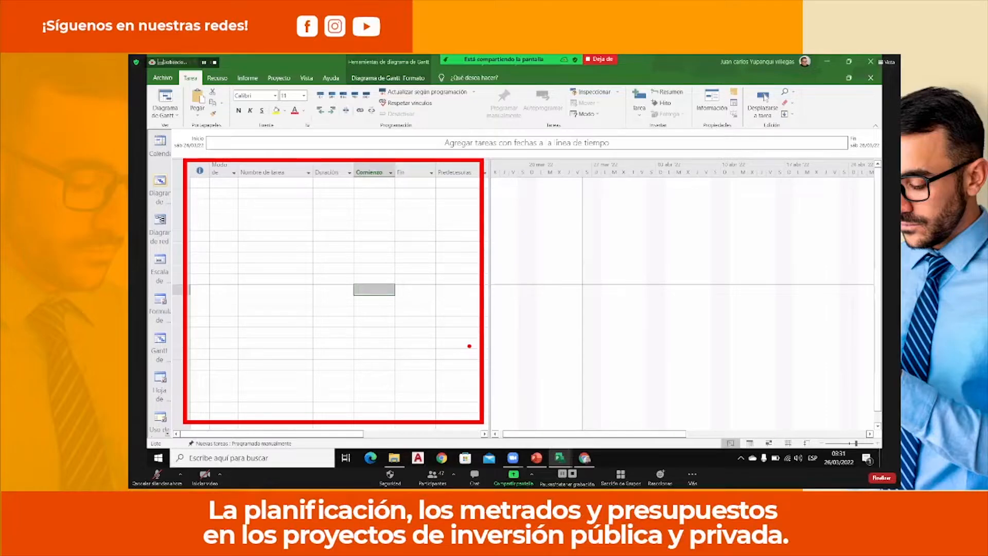
# Enter five tasks named T1, T3, T20, T5 and T7 in consecutive rows of the task table.
pyautogui.click(286, 181)
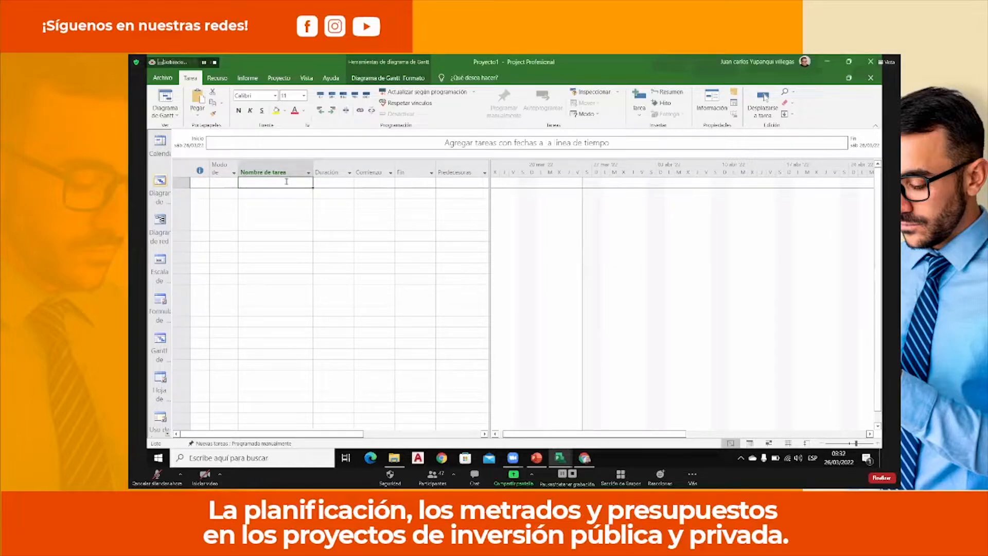
pyautogui.write('C')
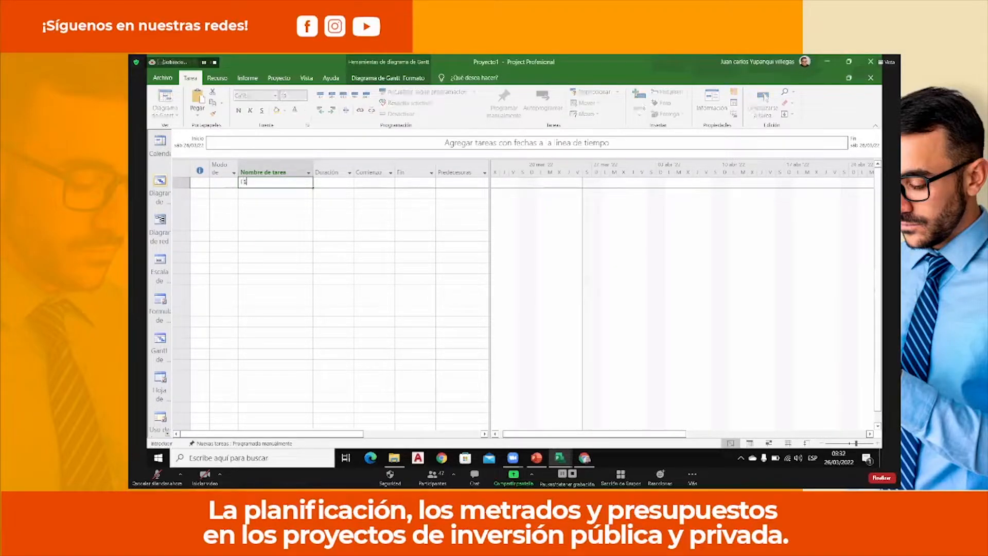
pyautogui.write('1')
pyautogui.press('Return')
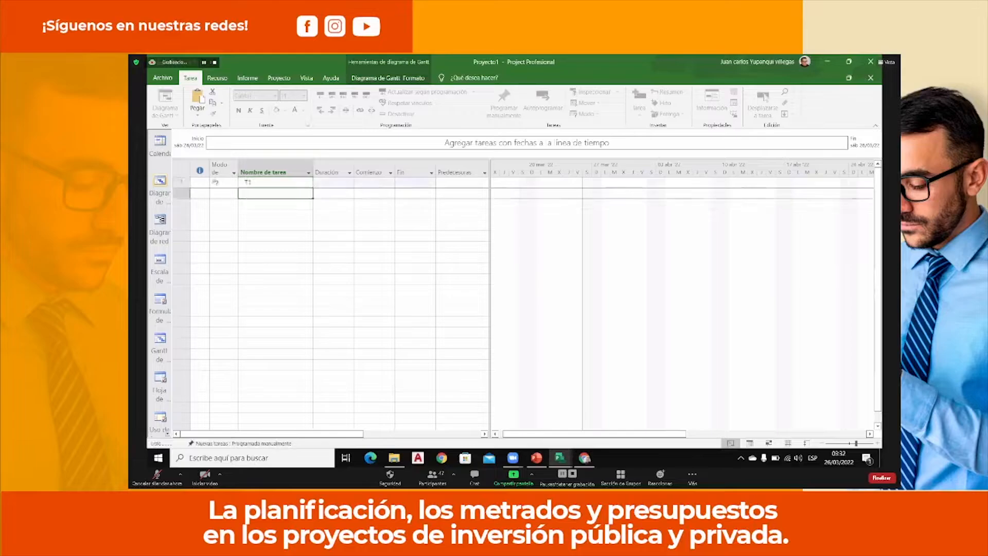
pyautogui.write('T3')
pyautogui.press('Return')
pyautogui.write('T20')
pyautogui.press('Return')
pyautogui.write('T5')
pyautogui.press('Return')
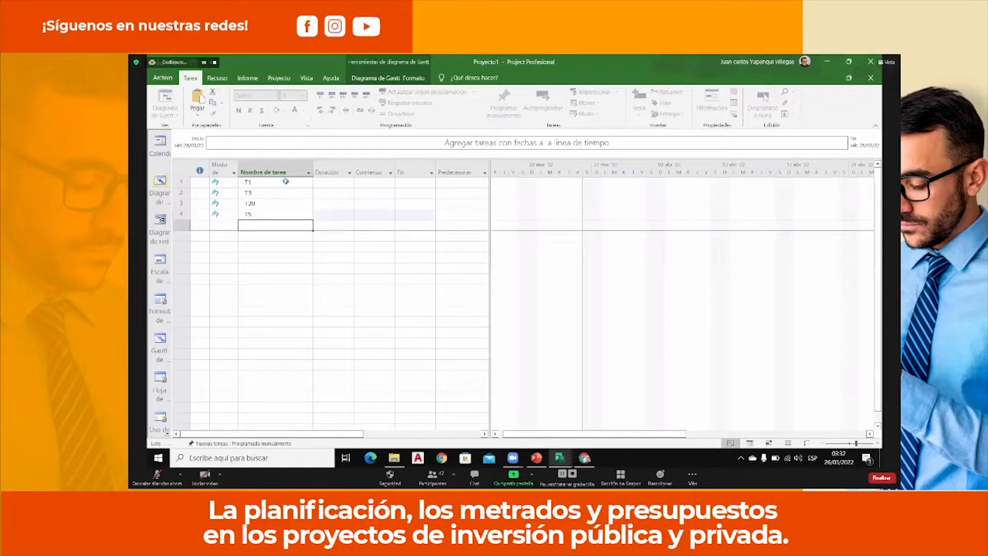
pyautogui.write('T7')
pyautogui.press('Return')
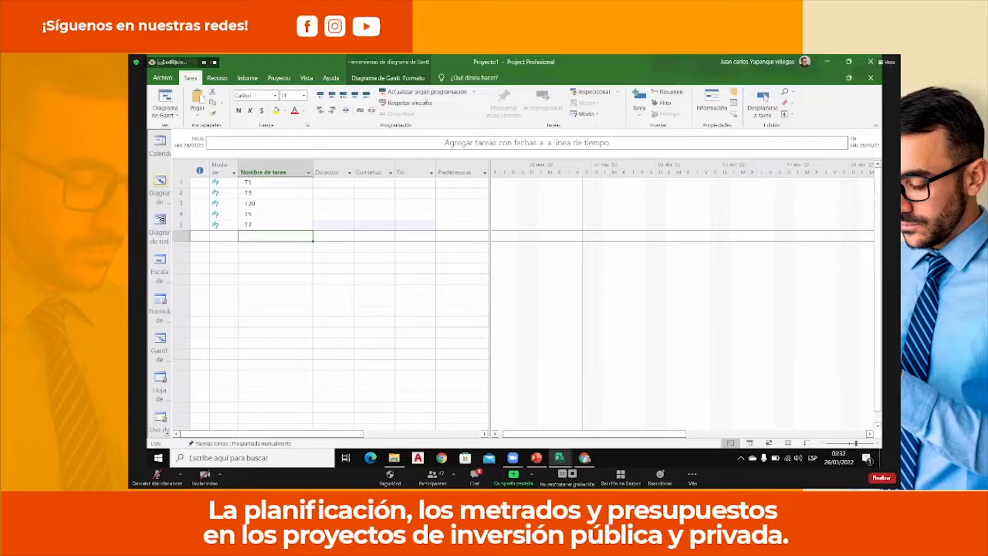
# Add a task named T2 in the empty row below T7.
pyautogui.click(426, 100)
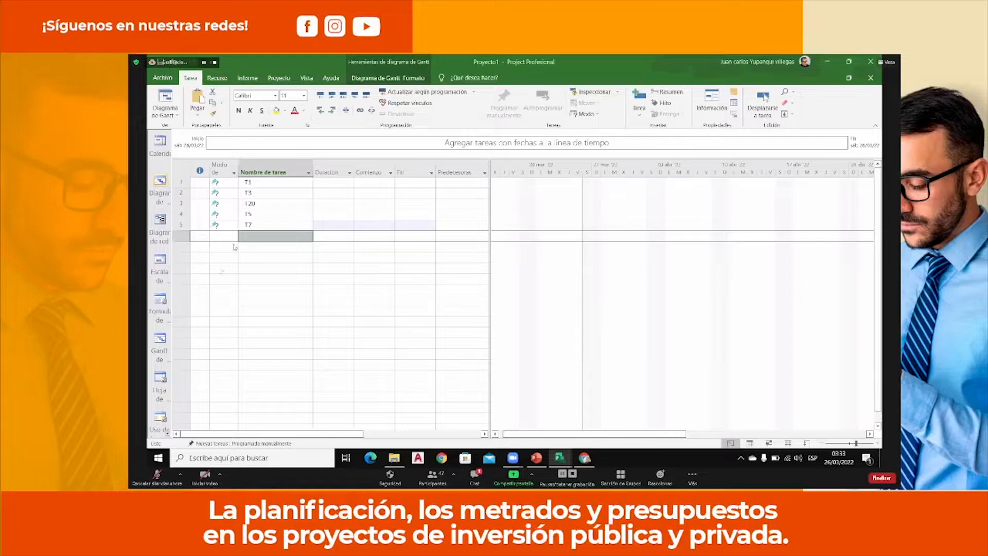
pyautogui.click(280, 184)
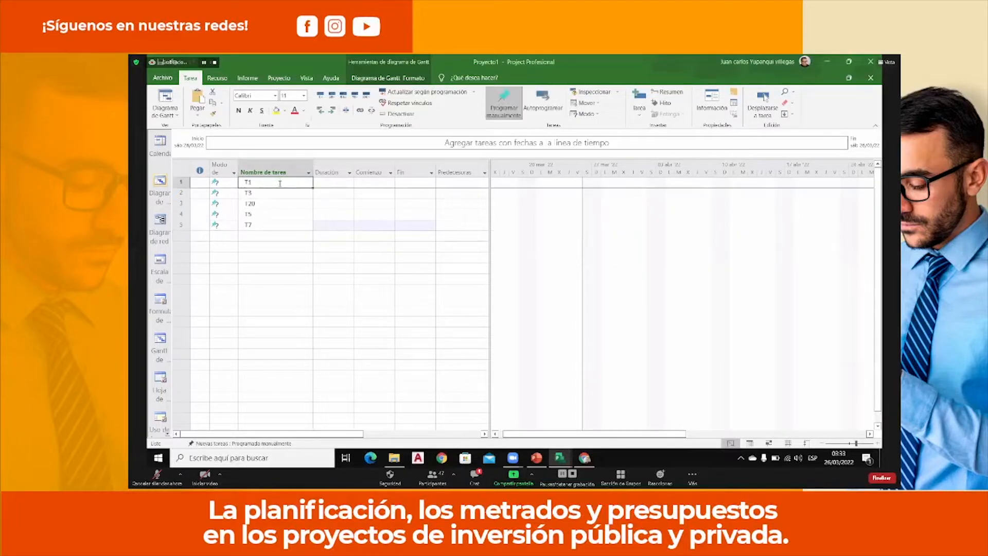
pyautogui.click(280, 235)
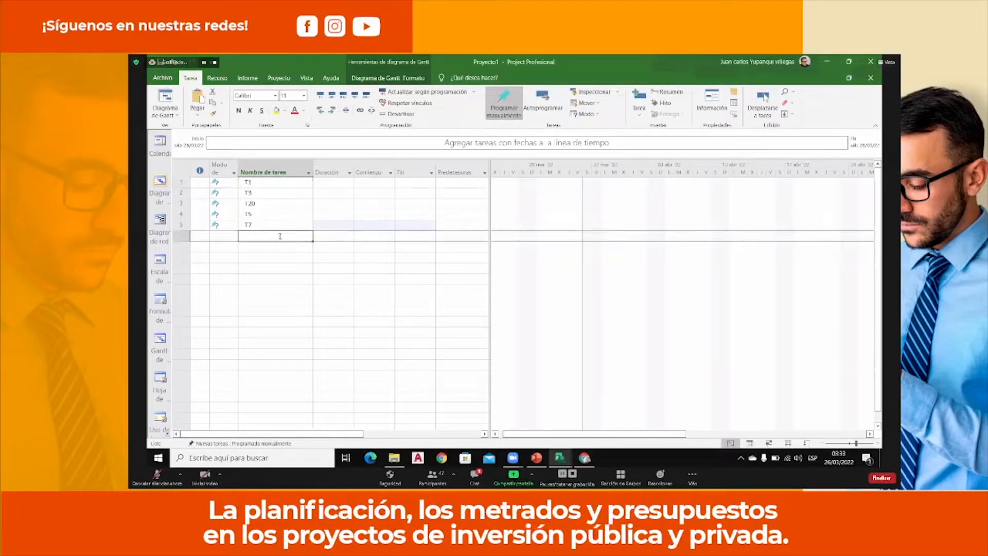
pyautogui.write('T2')
pyautogui.press('Return')
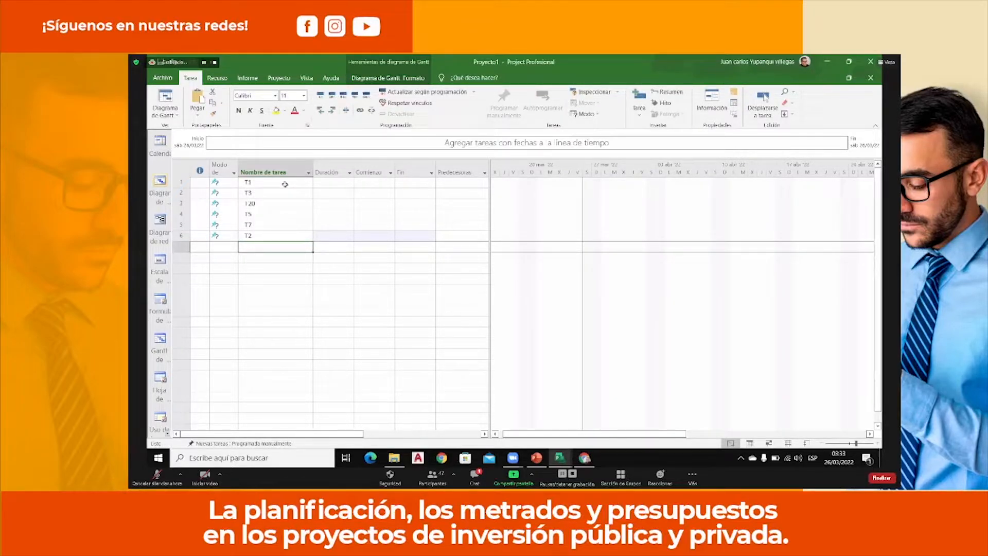
# Undo all the task entries so the task table is empty.
pyautogui.hotkey('ctrl', 'z')
pyautogui.hotkey('ctrl', 'z')
pyautogui.hotkey('ctrl', 'z')
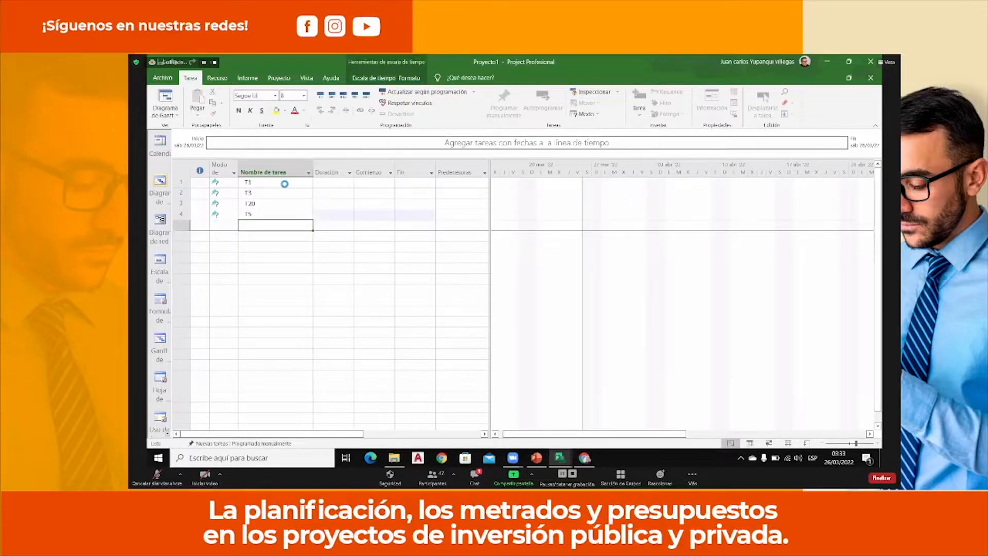
pyautogui.hotkey('ctrl', 'z')
pyautogui.hotkey('ctrl', 'z')
pyautogui.hotkey('ctrl', 'z')
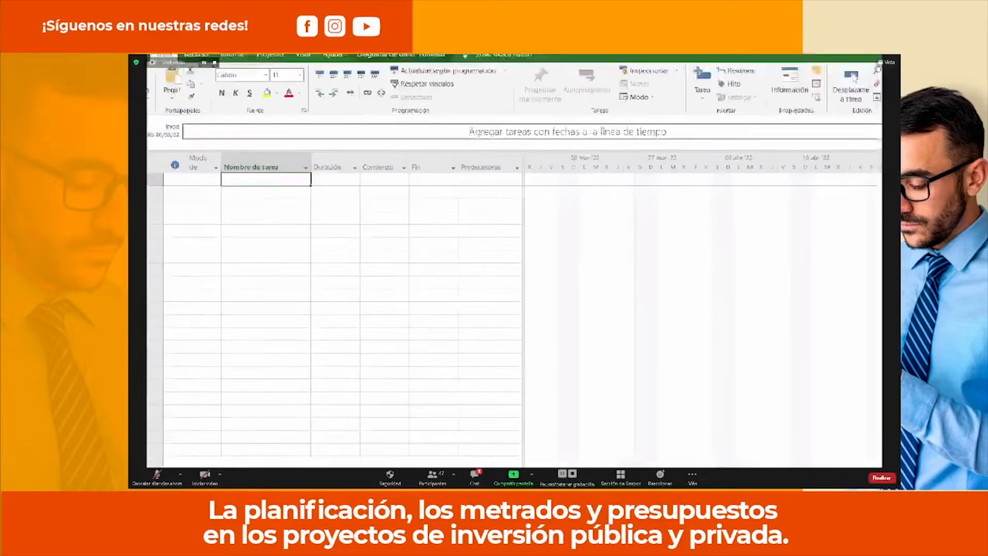
pyautogui.moveTo(189, 161)
pyautogui.mouseDown()
pyautogui.moveTo(218, 170)
pyautogui.moveTo(420, 334)
pyautogui.moveTo(487, 415)
pyautogui.mouseUp()
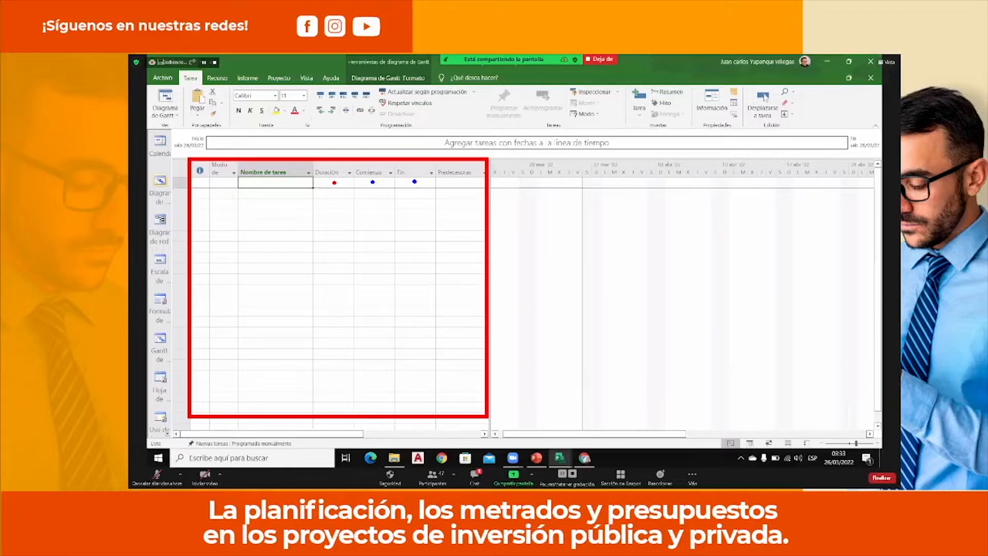
pyautogui.press('Escape')
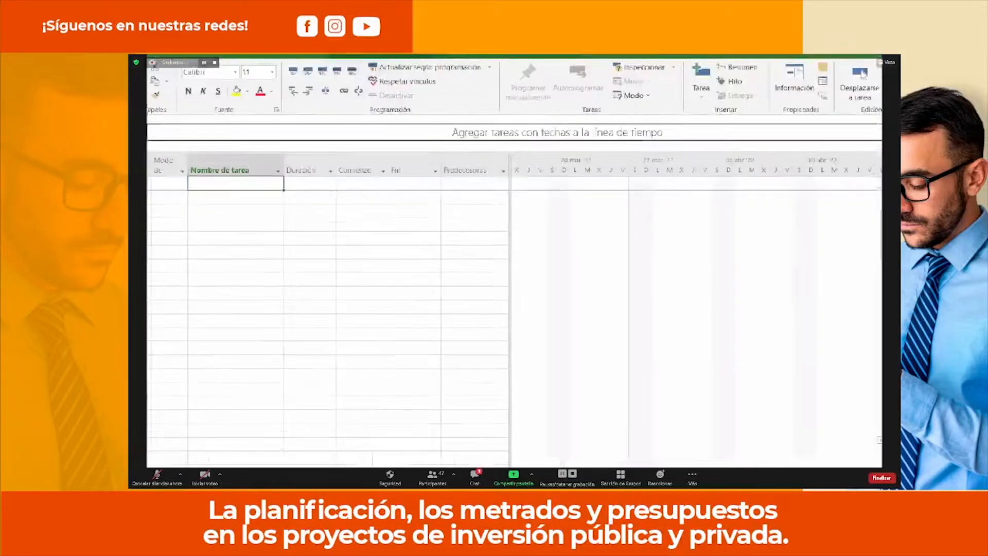
# Enter three tasks named T1, T2 and T3 in the first rows of the task table.
pyautogui.write('I')
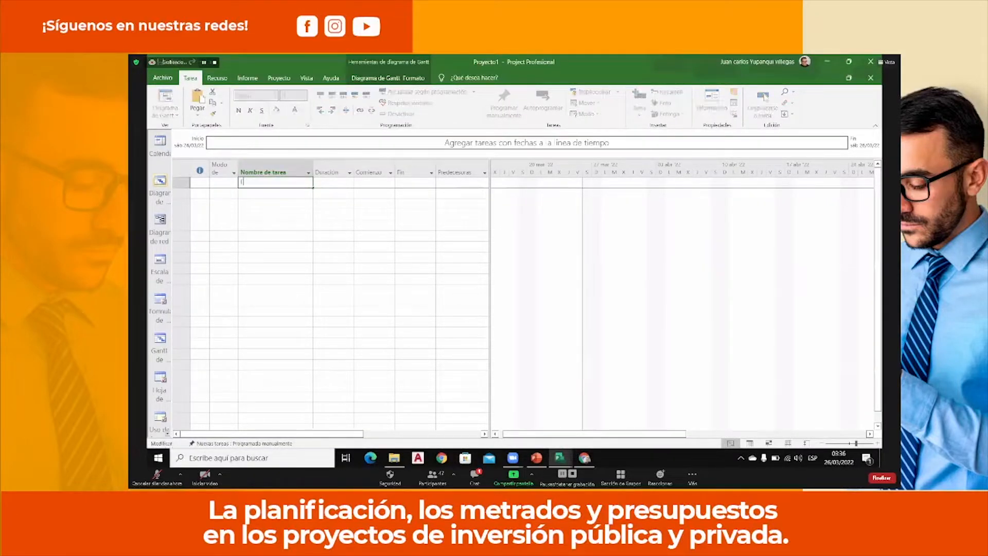
pyautogui.write('1')
pyautogui.press('Return')
pyautogui.write('T3')
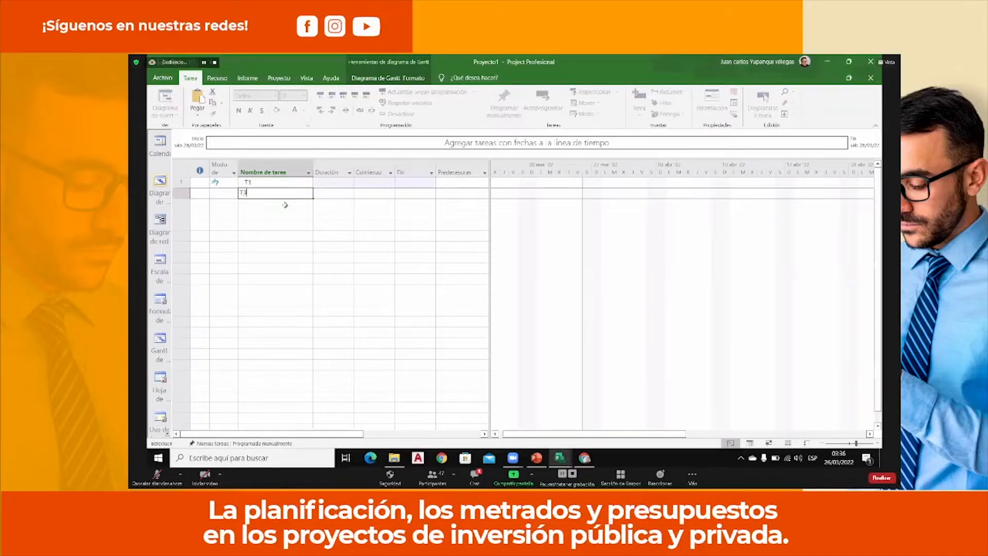
pyautogui.press('BackSpace')
pyautogui.write('2')
pyautogui.press('Return')
pyautogui.write('T3')
pyautogui.press('Return')
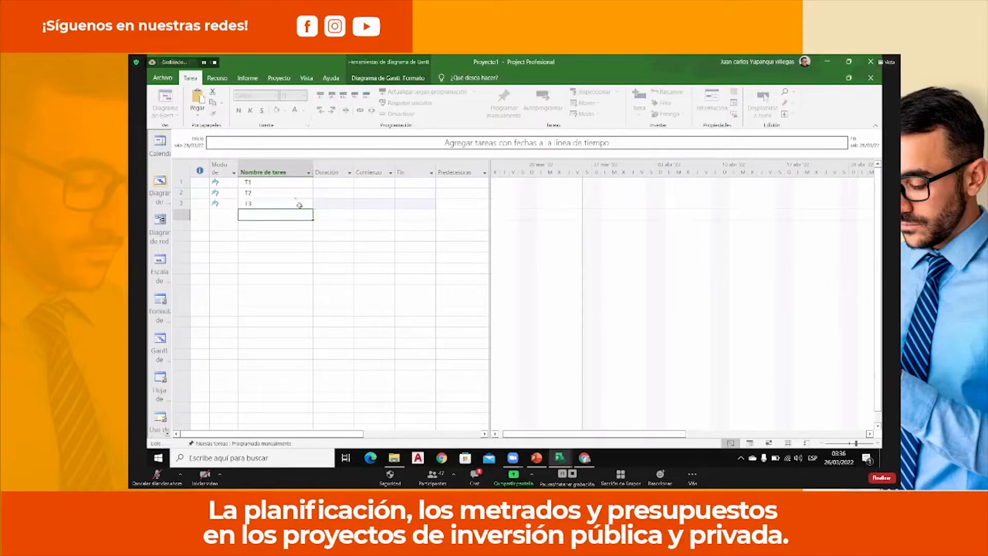
# Switch tasks T1, T2 and T3 to automatic scheduling and set their durations to 10, 5 and 8 days respectively.
pyautogui.moveTo(290, 184); pyautogui.dragTo(290, 202)
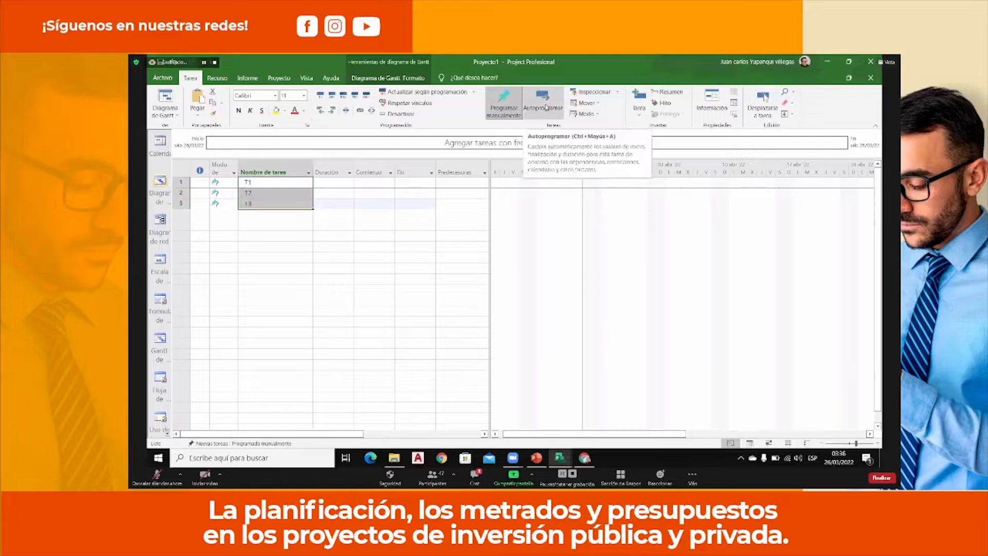
pyautogui.click(543, 101)
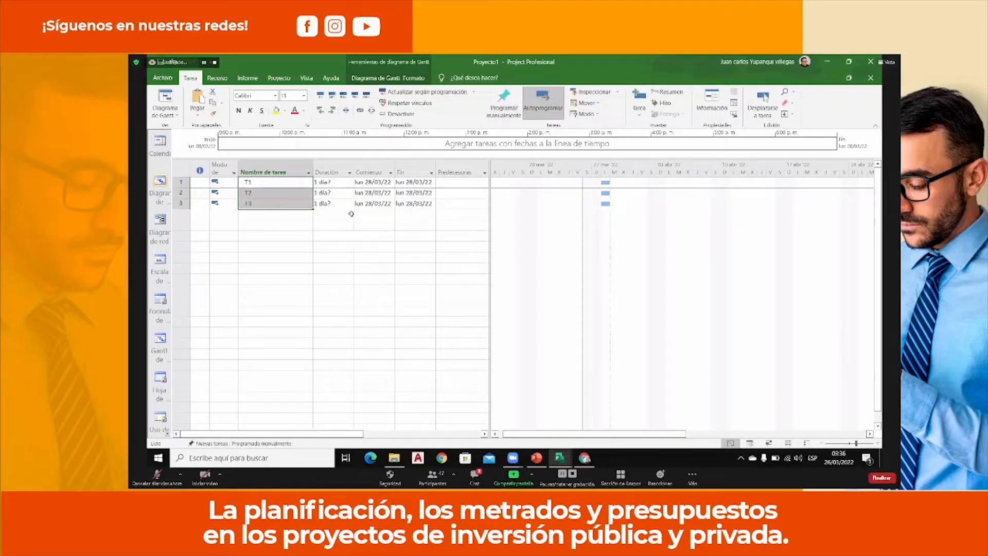
pyautogui.click(333, 183)
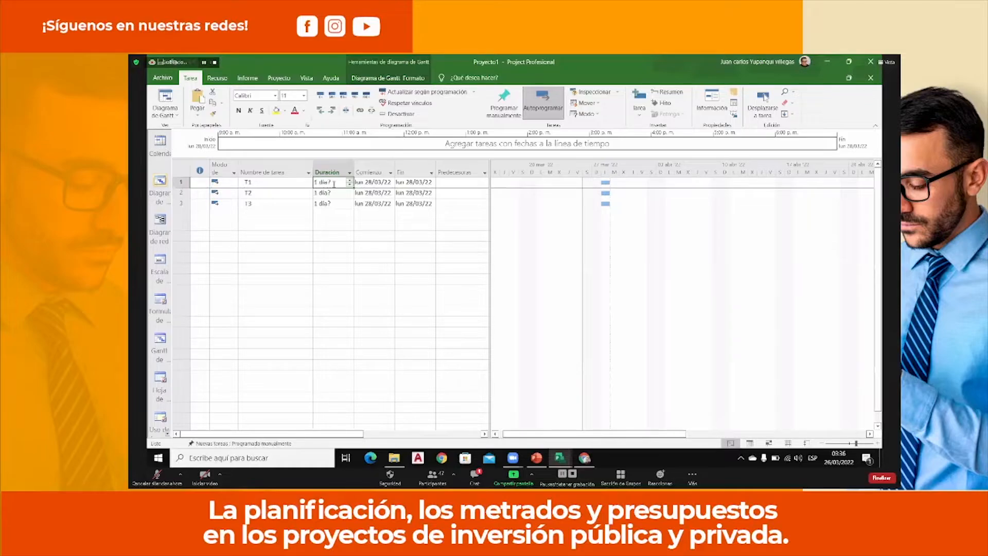
pyautogui.write('10')
pyautogui.press('Return')
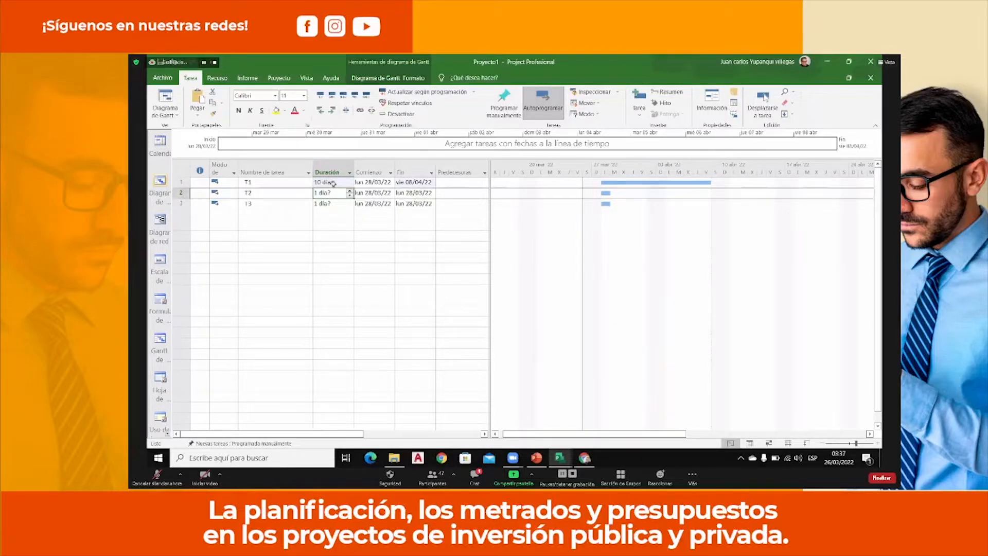
pyautogui.write('5')
pyautogui.press('Return')
pyautogui.write('8')
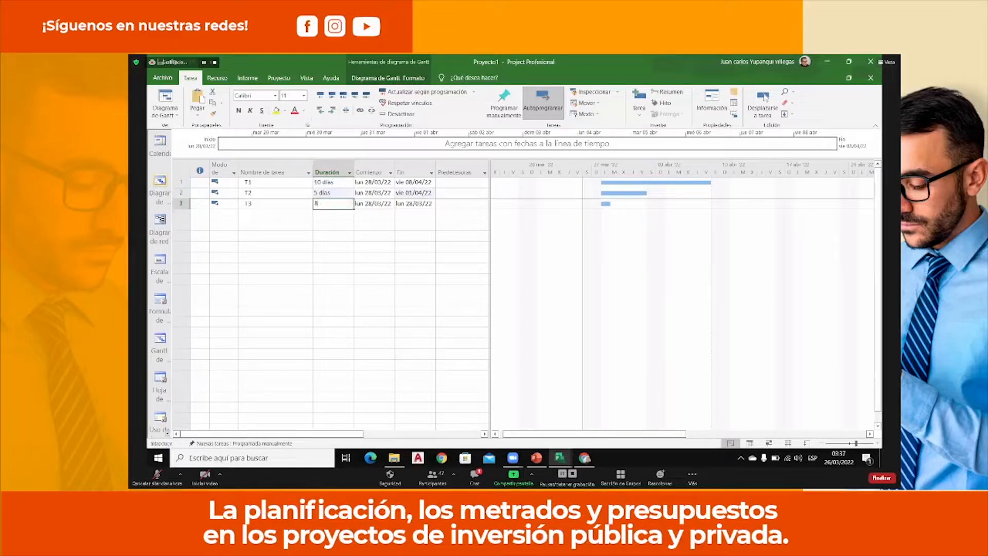
pyautogui.press('Return')
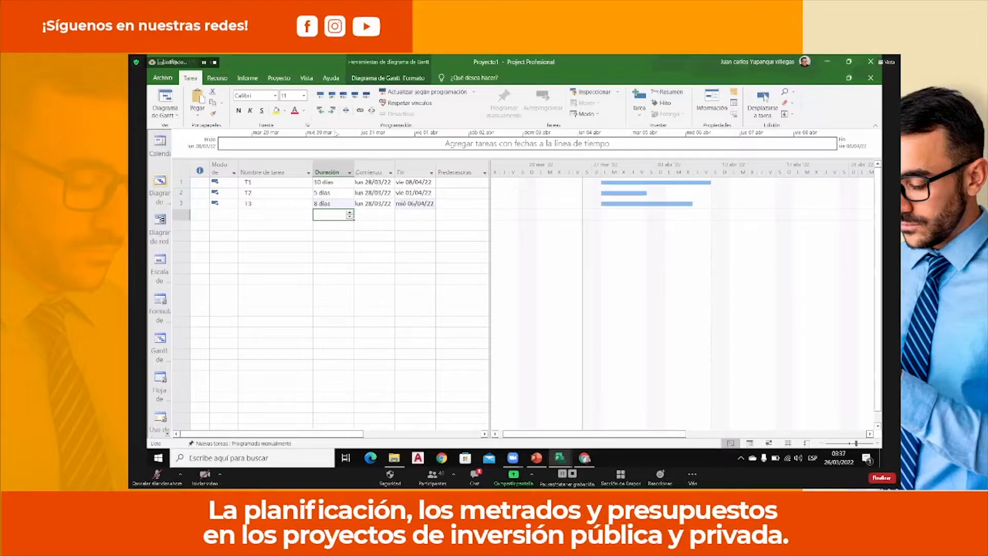
# Set the project's start date to 29 March 2022 in the project information.
pyautogui.click(279, 79)
pyautogui.click(292, 102)
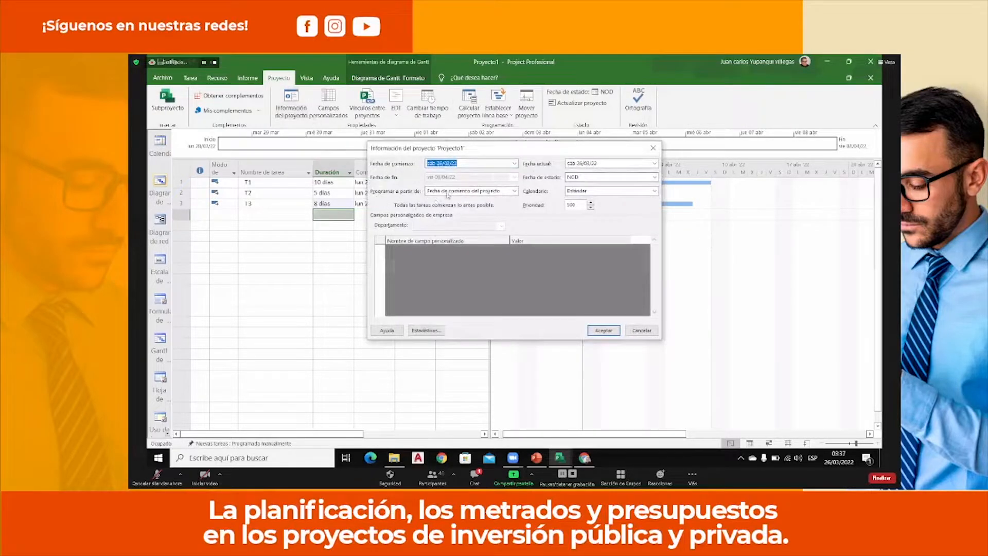
pyautogui.click(514, 164)
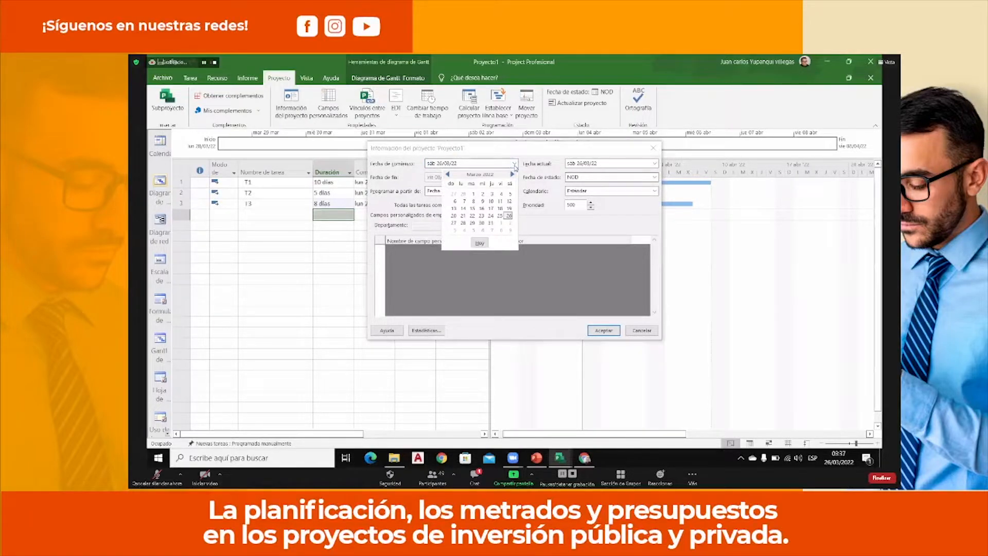
pyautogui.click(473, 223)
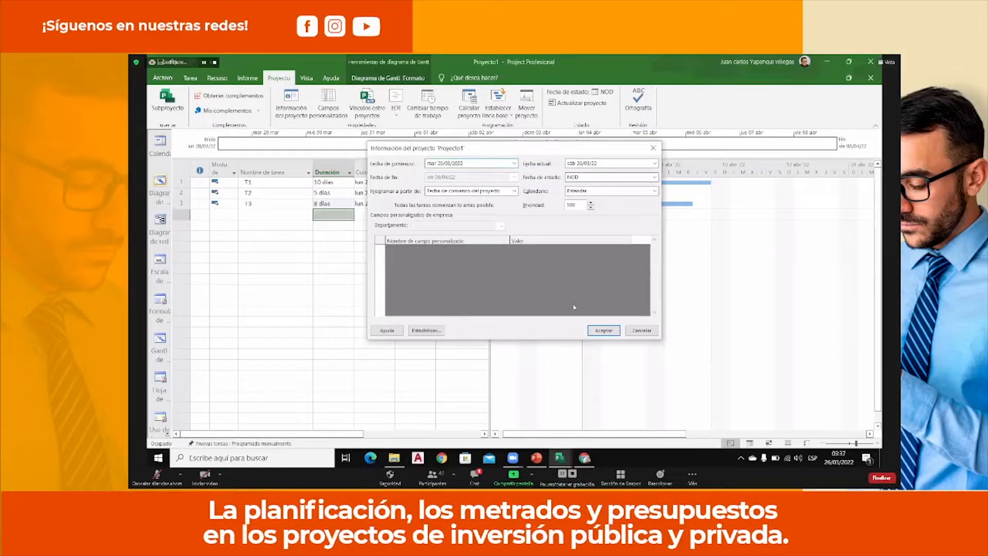
pyautogui.click(603, 331)
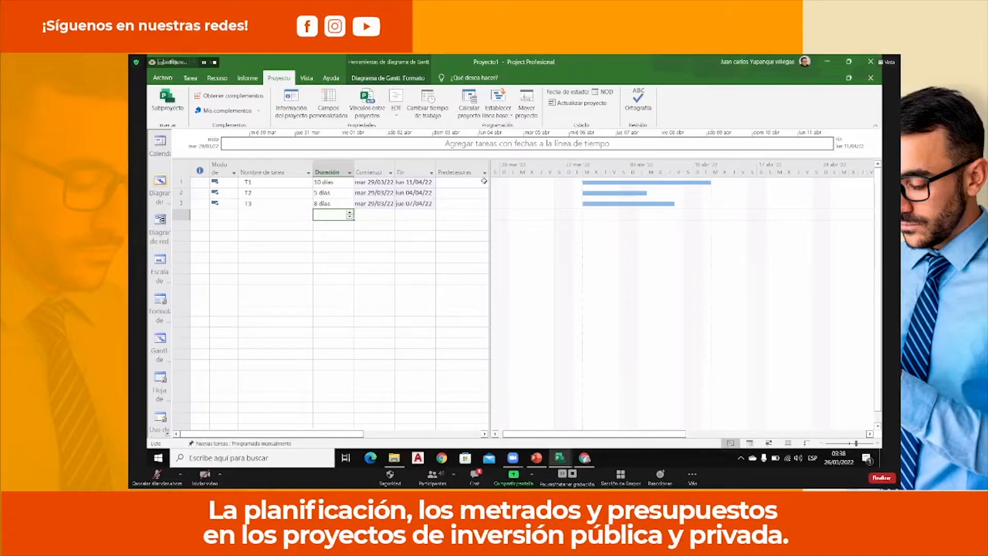
# Widen the task table slightly beyond the Predecesoras column, narrowing the Gantt chart.
pyautogui.moveTo(491, 183); pyautogui.dragTo(509, 185)
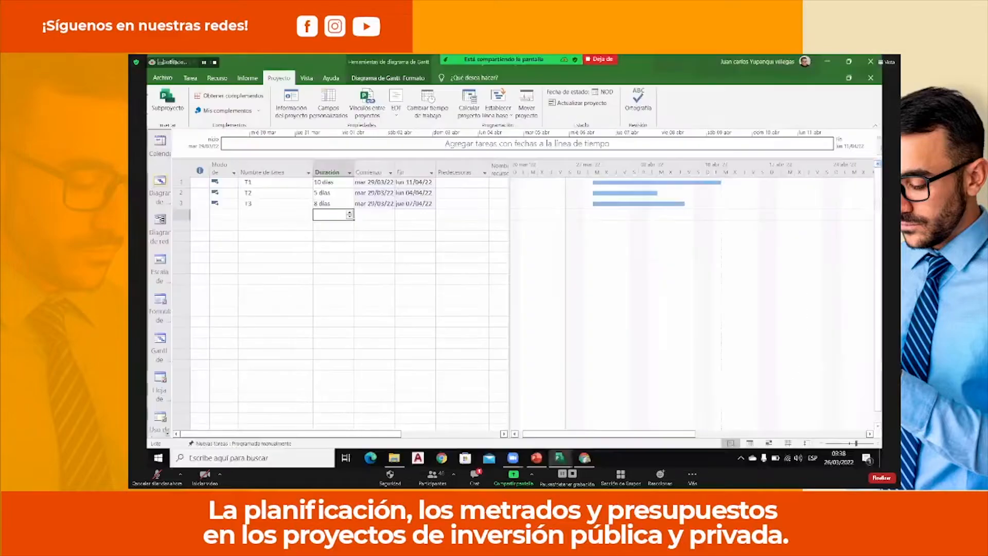
pyautogui.moveTo(431, 154); pyautogui.dragTo(494, 270)
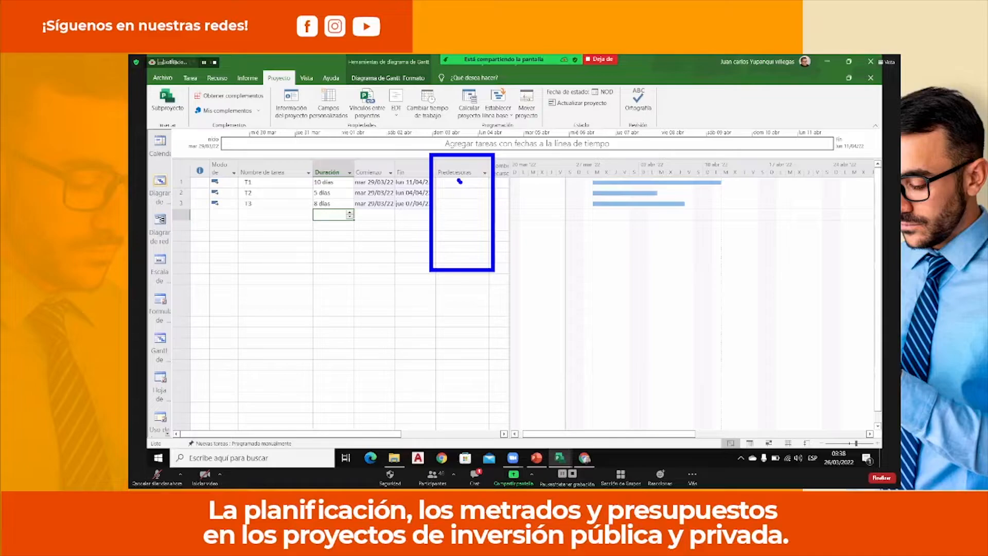
pyautogui.moveTo(465, 181); pyautogui.dragTo(468, 179)
pyautogui.press('Escape')
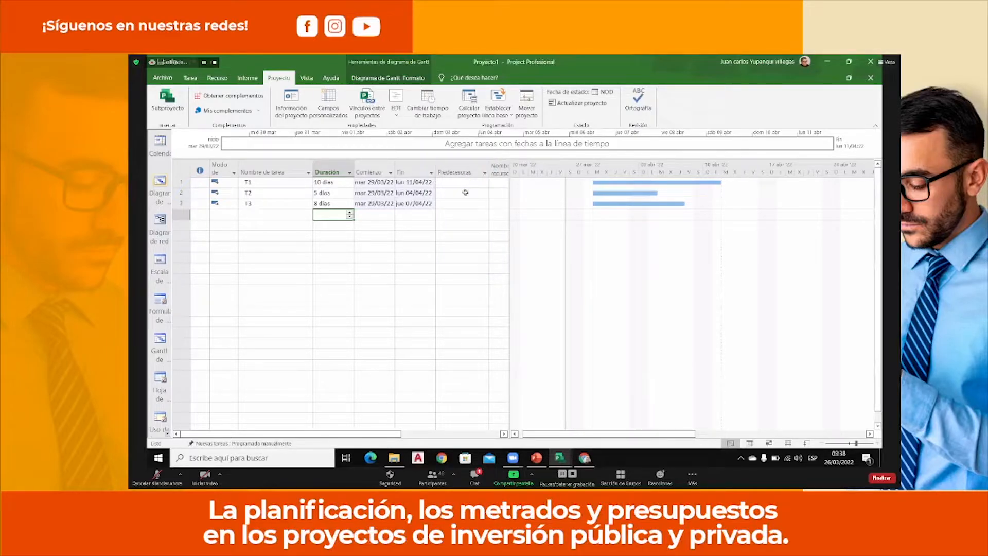
pyautogui.click(465, 193)
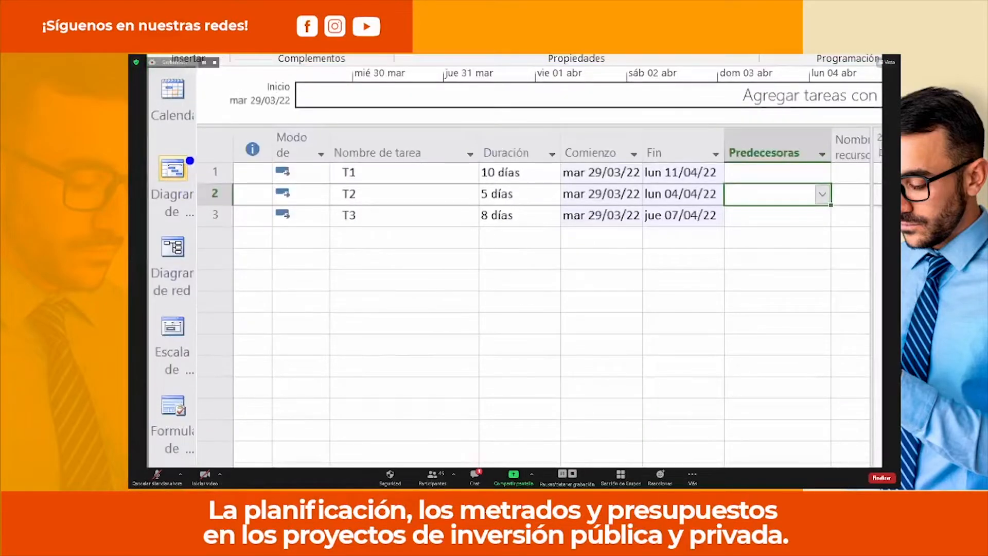
pyautogui.moveTo(187, 155); pyautogui.dragTo(238, 231)
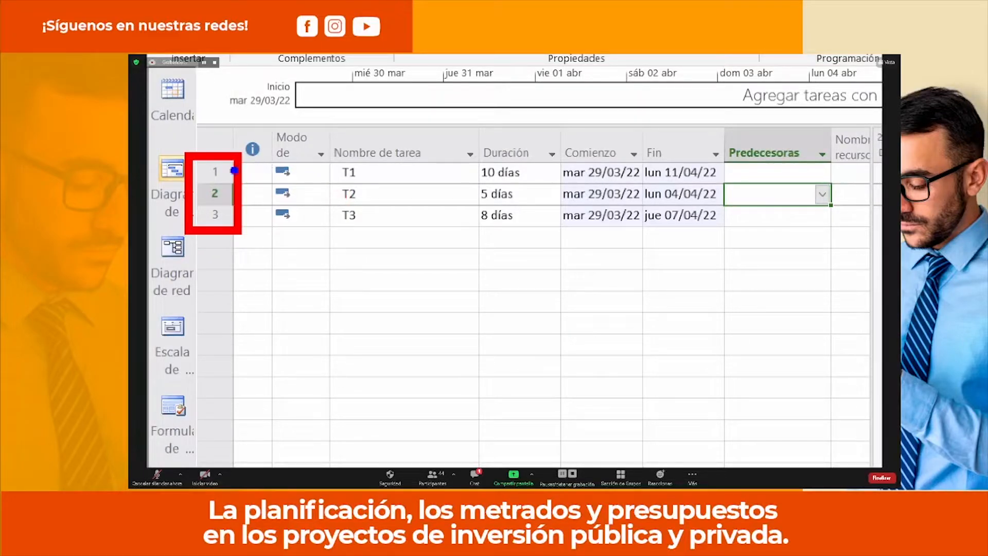
pyautogui.click(231, 172)
pyautogui.click(230, 196)
pyautogui.click(232, 215)
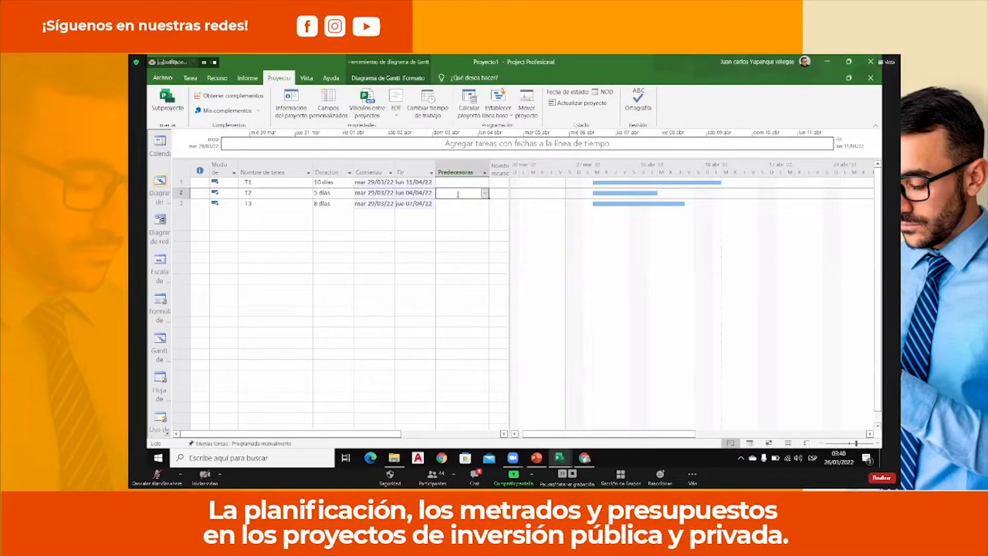
# Set task 1 as the predecessor of task T2.
pyautogui.click(457, 194)
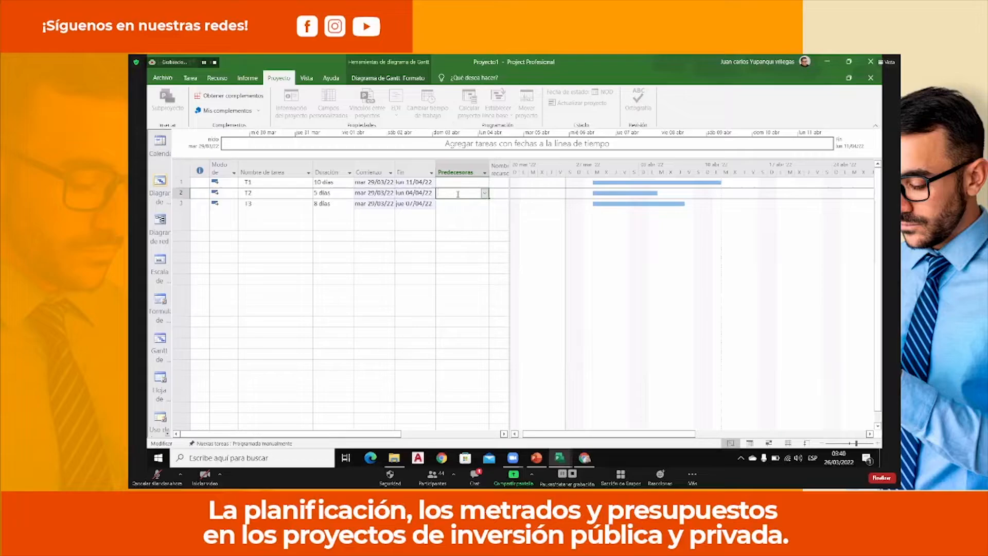
pyautogui.press('Return')
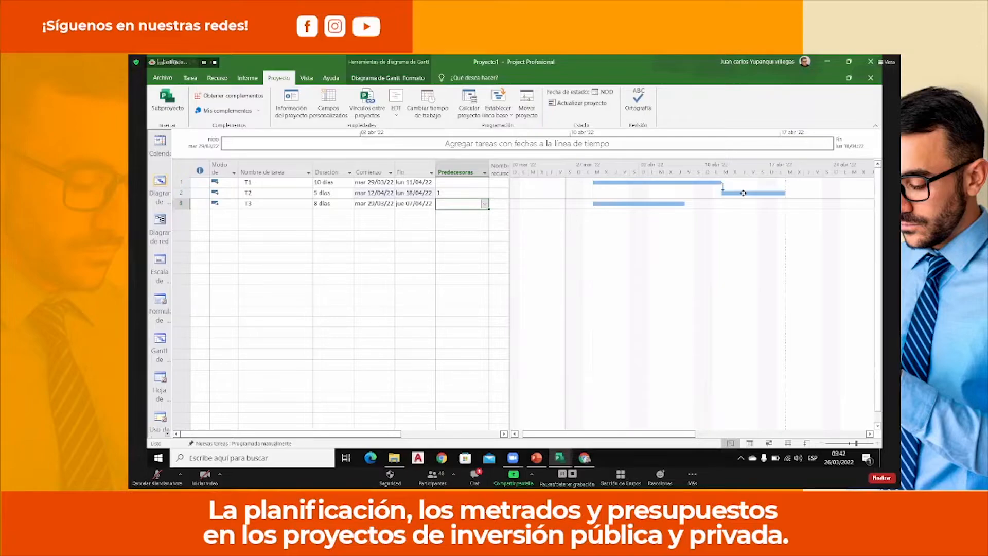
# Link task T2 to task T3 in the Gantt chart so that T2 is T3's predecessor.
pyautogui.moveTo(743, 192)
pyautogui.mouseDown()
pyautogui.moveTo(701, 207)
pyautogui.moveTo(686, 238)
pyautogui.moveTo(755, 177)
pyautogui.moveTo(690, 252)
pyautogui.moveTo(773, 220)
pyautogui.moveTo(743, 227)
pyautogui.moveTo(660, 205)
pyautogui.mouseUp()
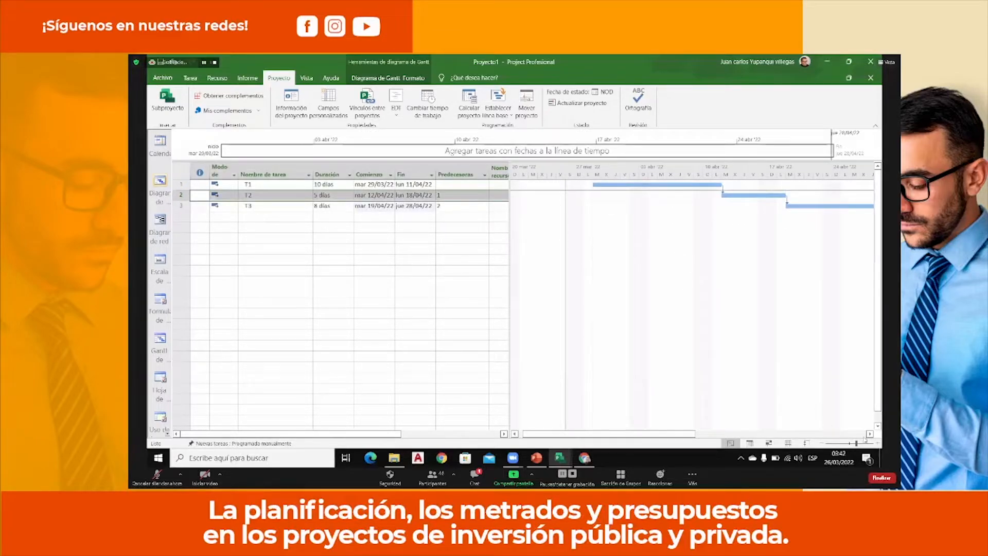
pyautogui.click(869, 434)
pyautogui.click(869, 434)
pyautogui.click(870, 434)
pyautogui.click(869, 433)
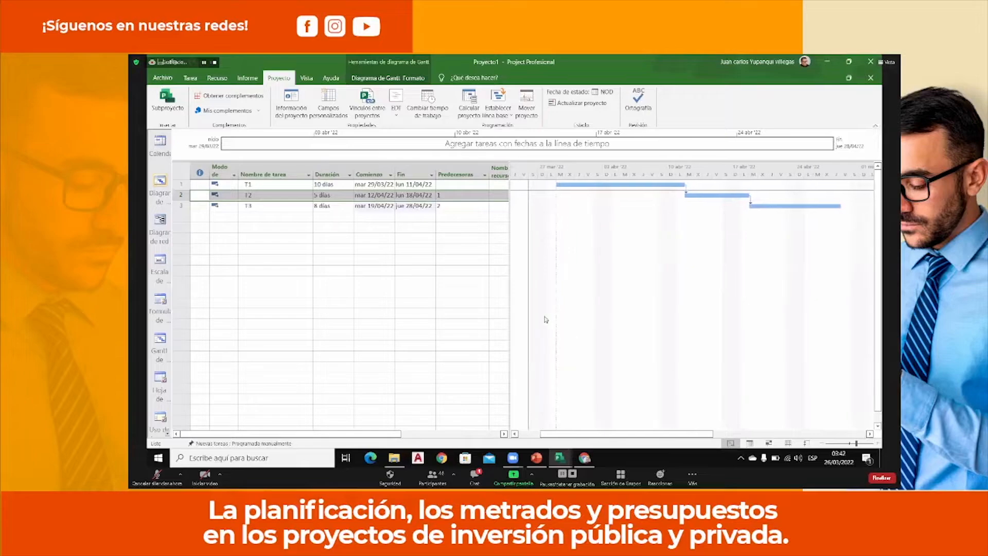
# Add a new task named T4 below T3 in the task table.
pyautogui.click(302, 220)
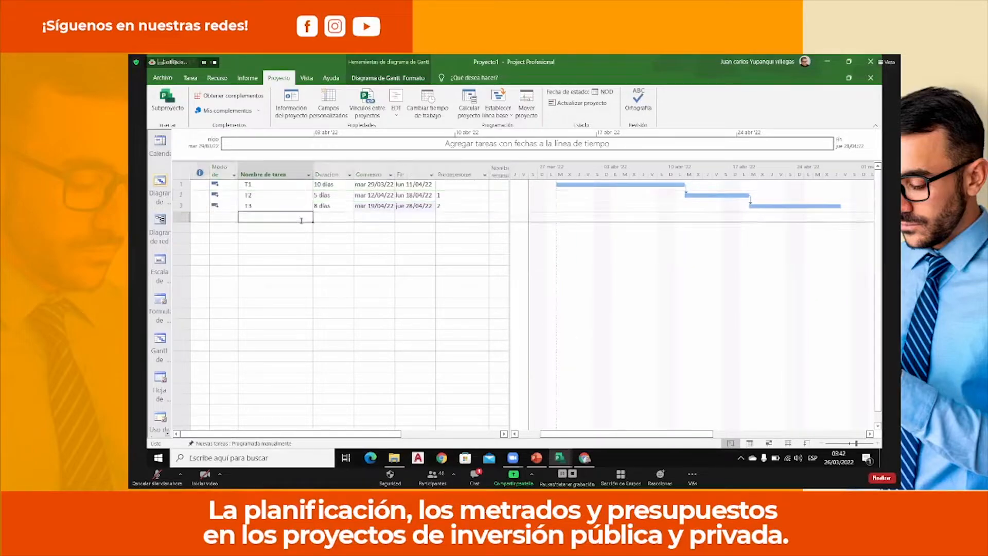
pyautogui.write('T')
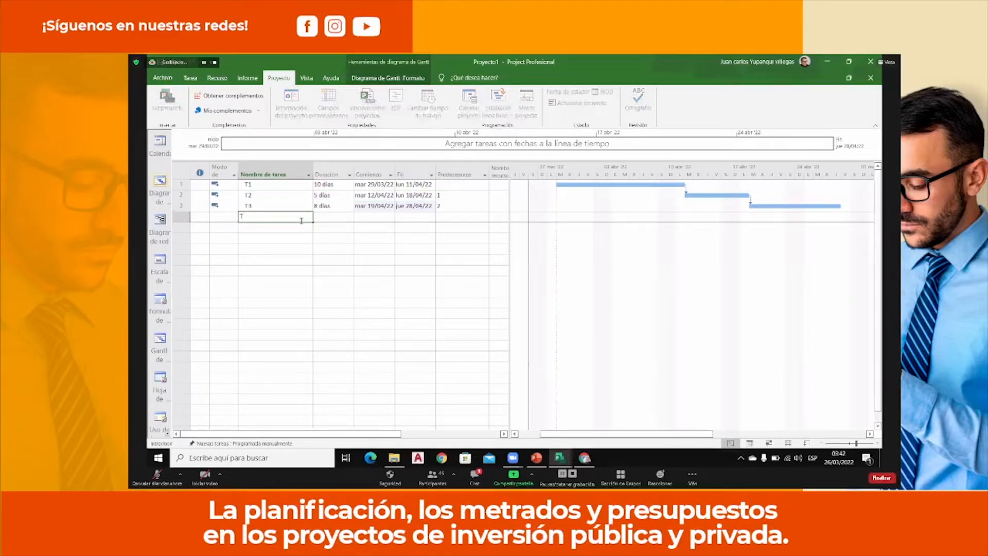
pyautogui.write('4')
pyautogui.press('Return')
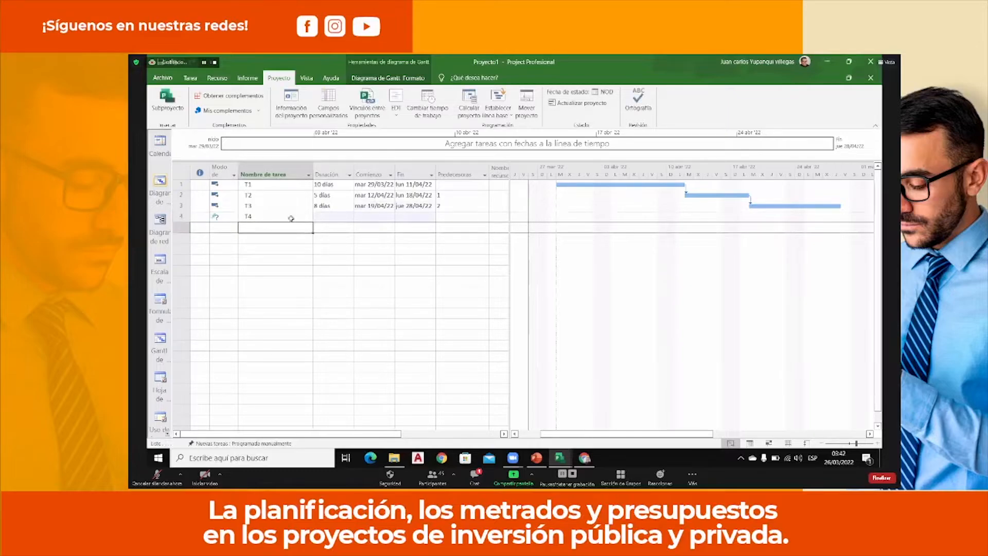
pyautogui.hotkey('ctrl', '1')
pyautogui.click(239, 233)
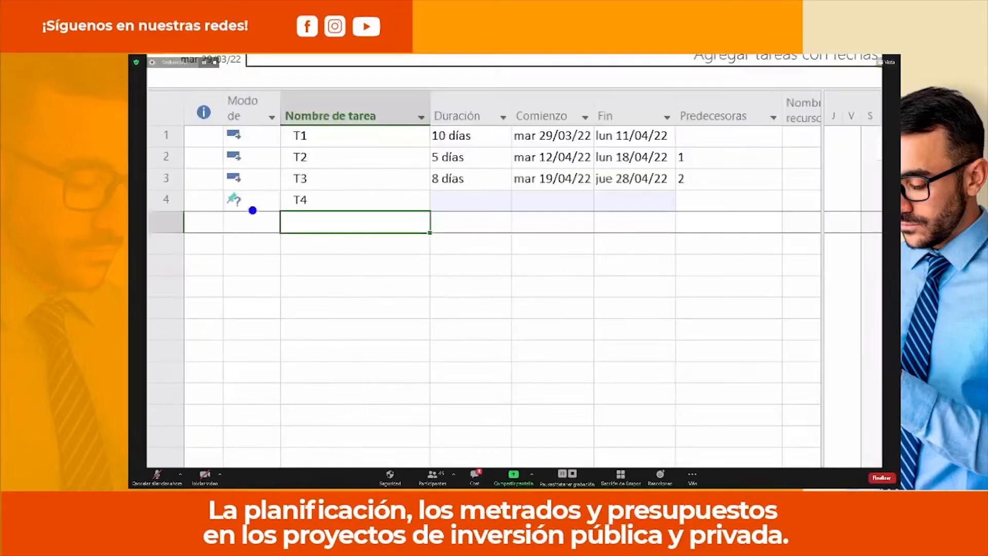
pyautogui.moveTo(240, 213)
pyautogui.mouseDown()
pyautogui.moveTo(288, 322)
pyautogui.moveTo(331, 247)
pyautogui.moveTo(314, 324)
pyautogui.mouseUp()
pyautogui.click(316, 335)
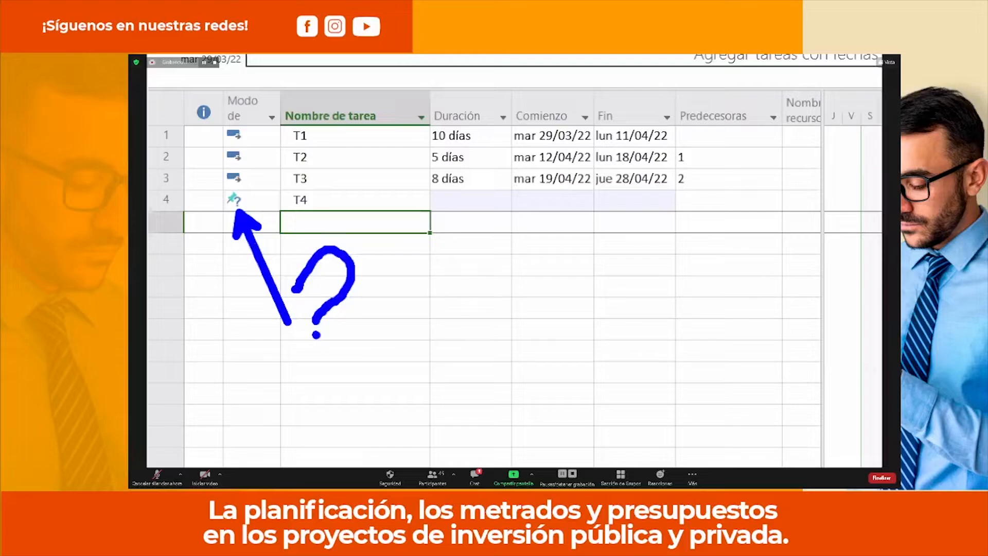
pyautogui.press('Escape')
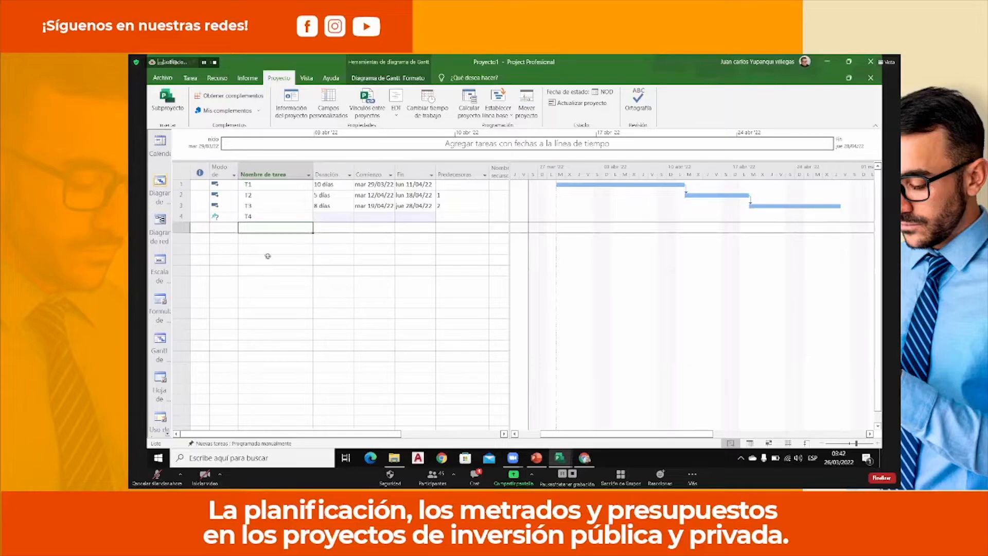
# Switch task T4 to automatic scheduling.
pyautogui.click(274, 218)
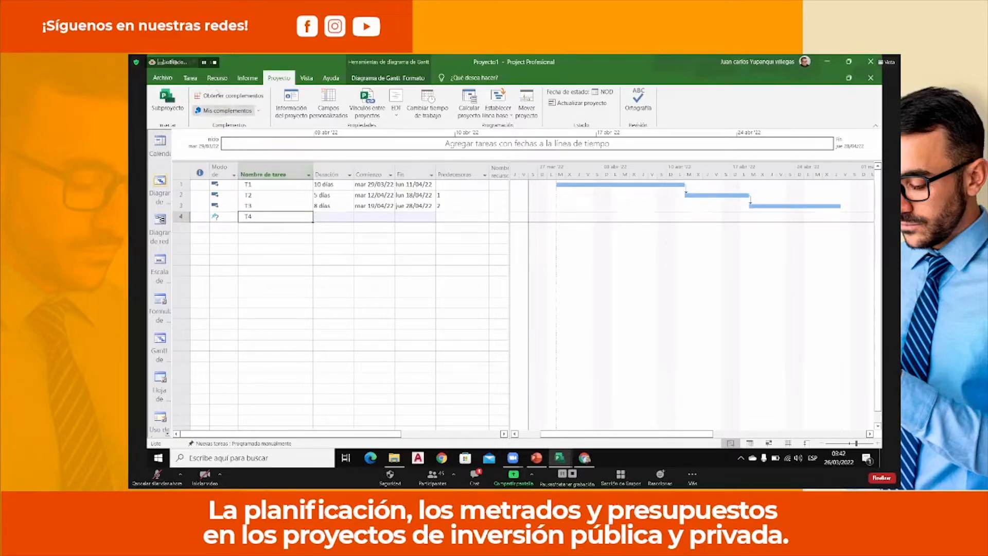
pyautogui.click(190, 78)
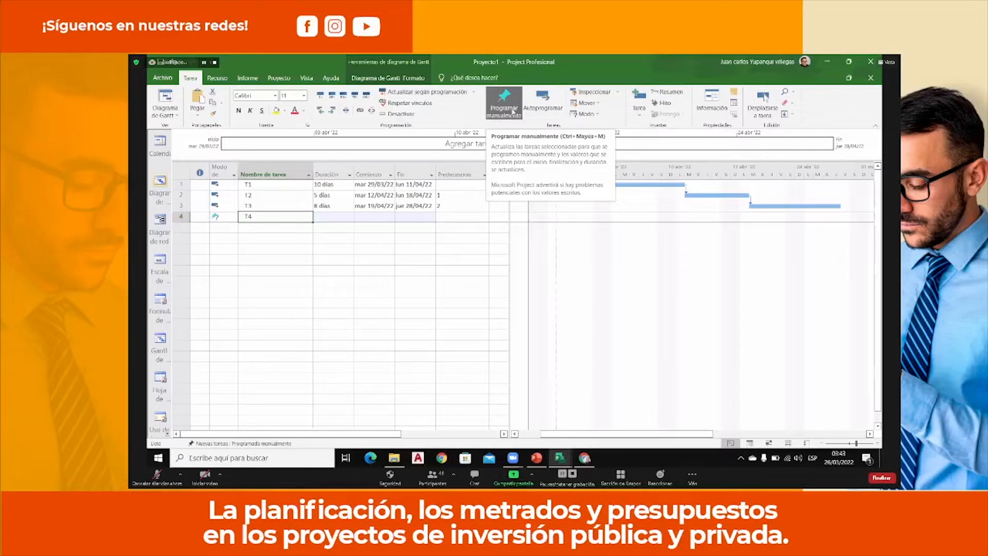
pyautogui.click(543, 103)
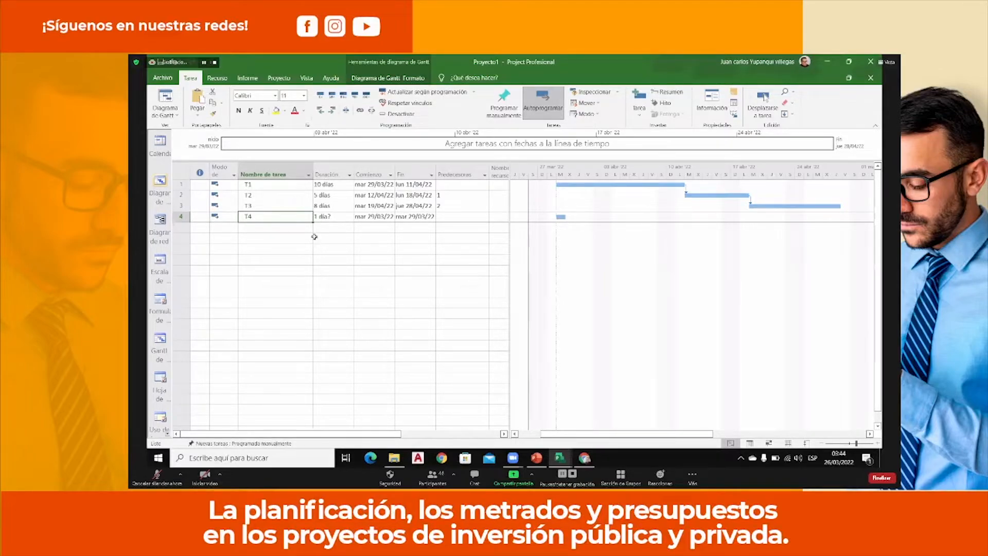
# Set T4's duration to 12 days and link T1 to T4 as its predecessor in the Gantt chart.
pyautogui.click(329, 218)
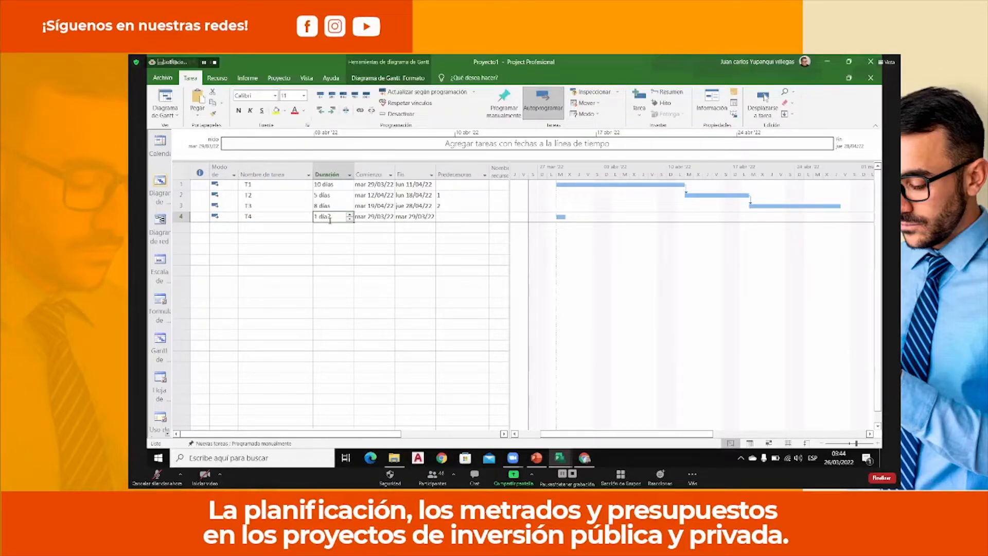
pyautogui.write('12')
pyautogui.press('Return')
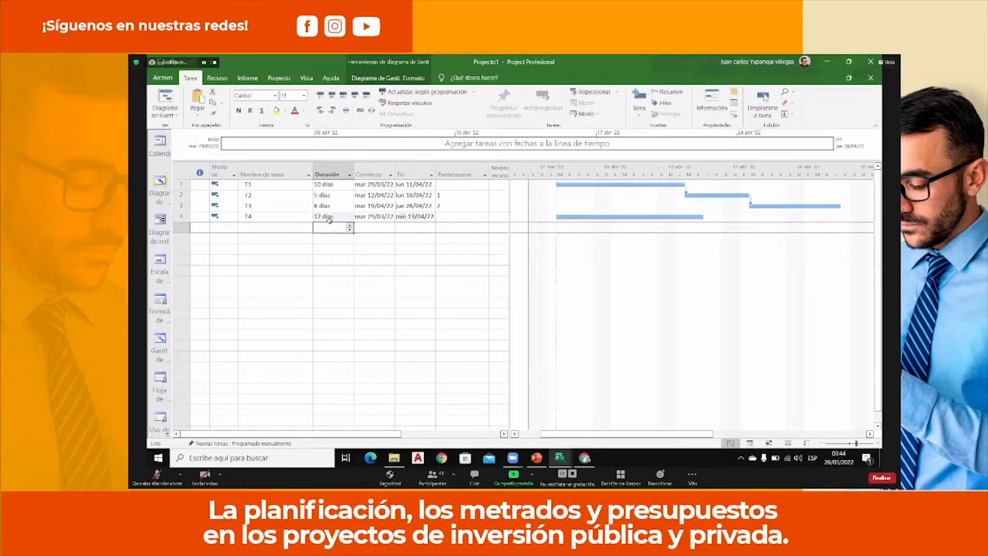
pyautogui.moveTo(603, 186); pyautogui.dragTo(605, 217)
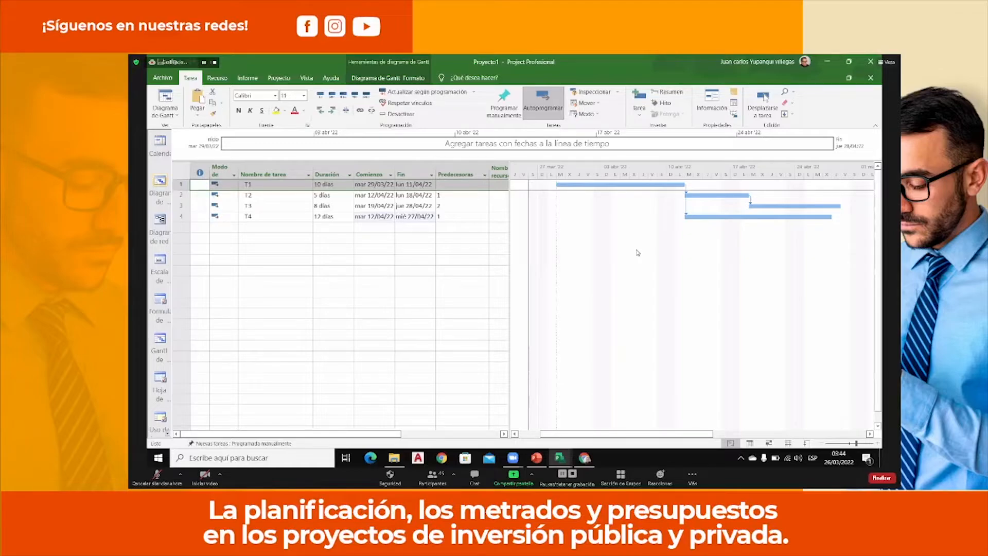
# Add a new task named T5 below T4 and switch it to automatic scheduling.
pyautogui.click(298, 228)
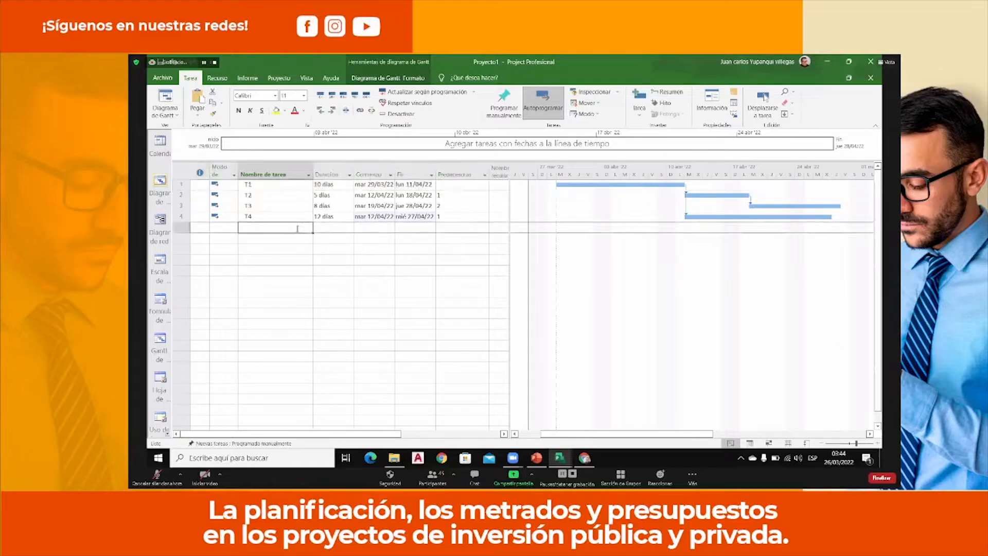
pyautogui.write('T5')
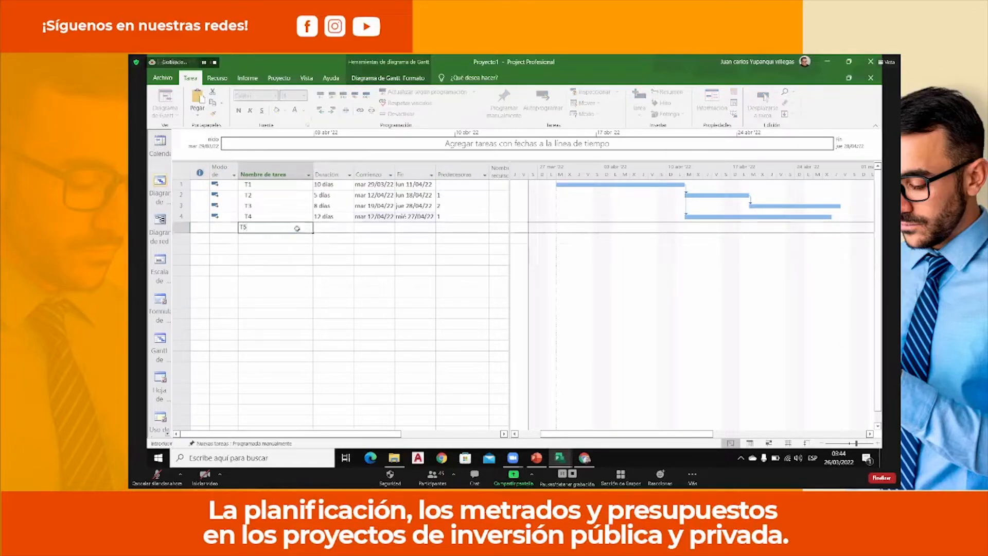
pyautogui.press('Return')
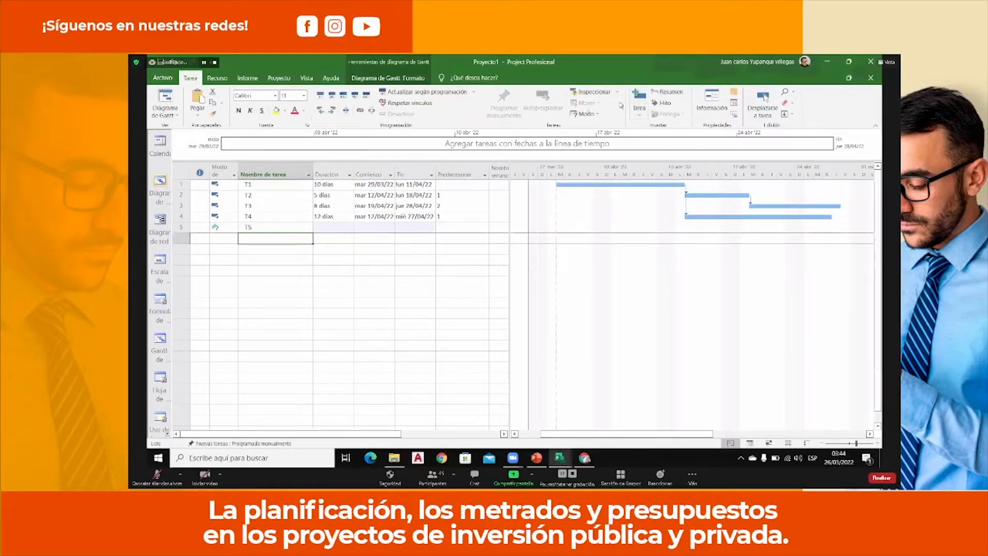
pyautogui.click(270, 228)
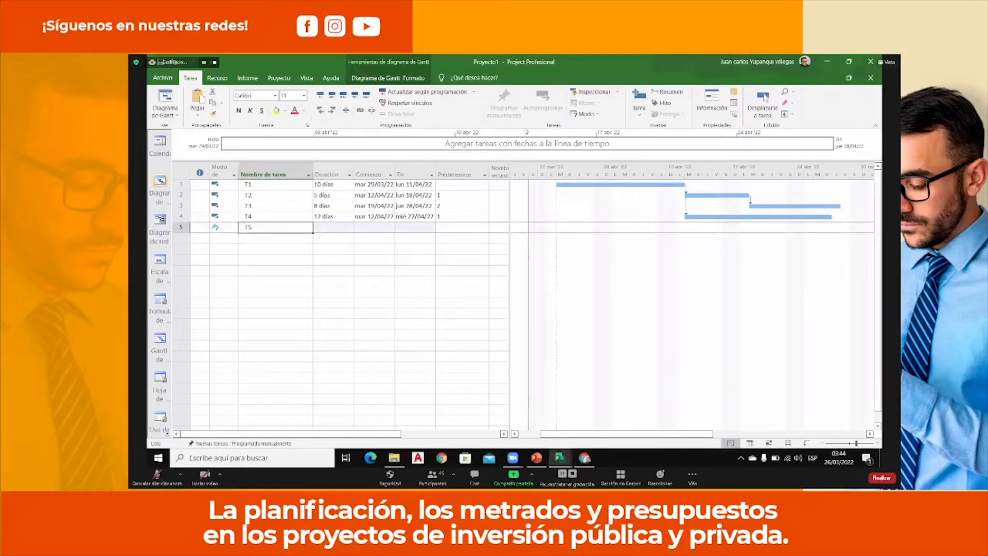
pyautogui.click(545, 106)
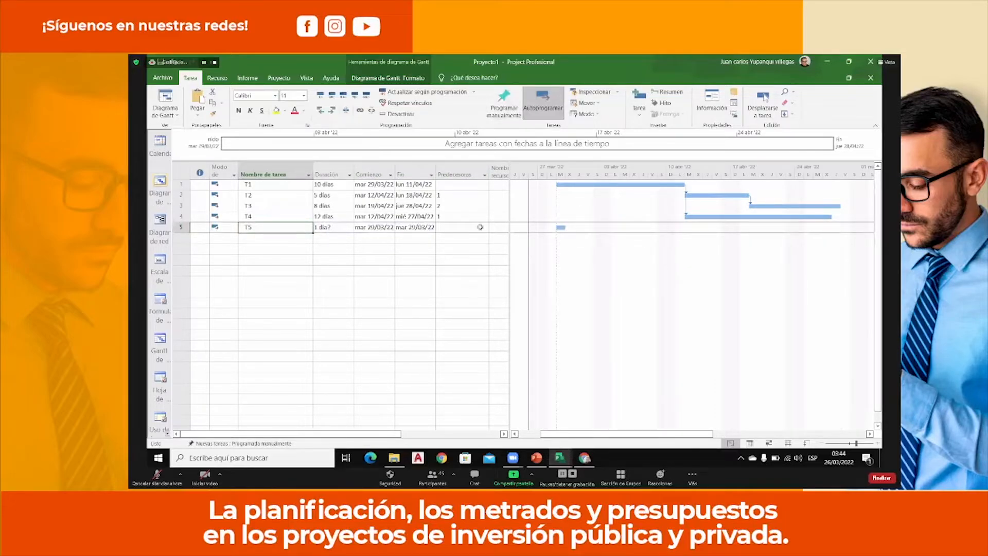
# Set T5's duration to 6 days and link T2 to T5 as its predecessor in the Gantt chart.
pyautogui.click(345, 229)
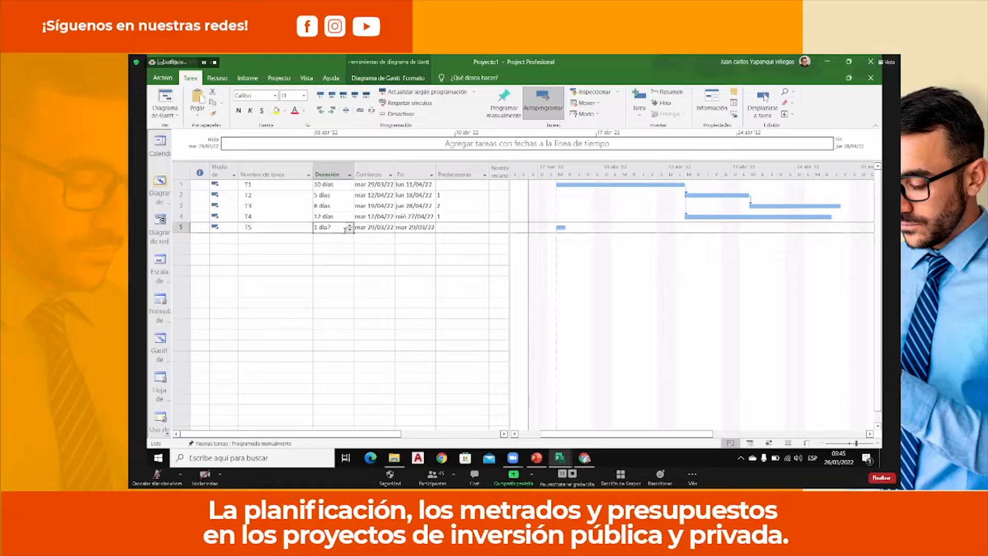
pyautogui.write('6')
pyautogui.press('Return')
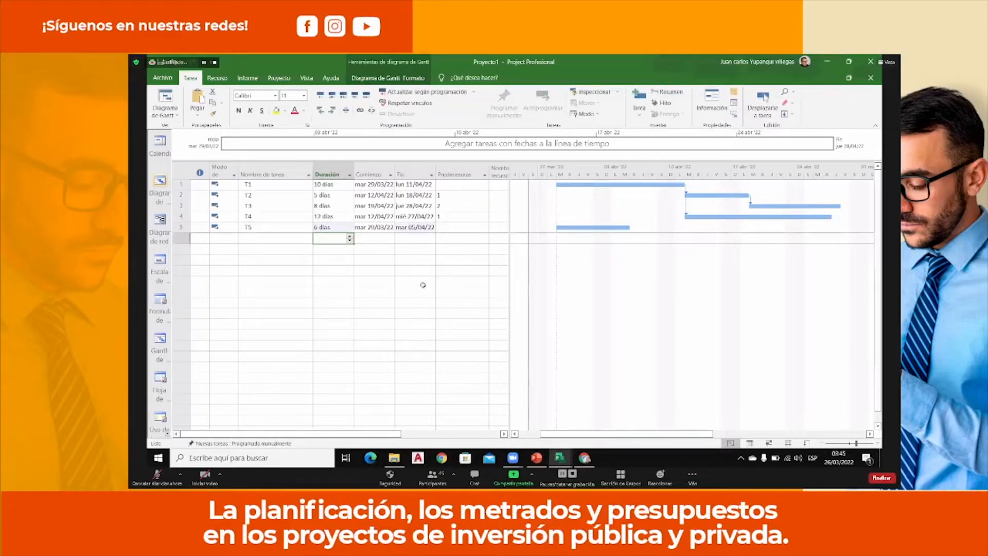
pyautogui.moveTo(706, 195); pyautogui.dragTo(634, 227)
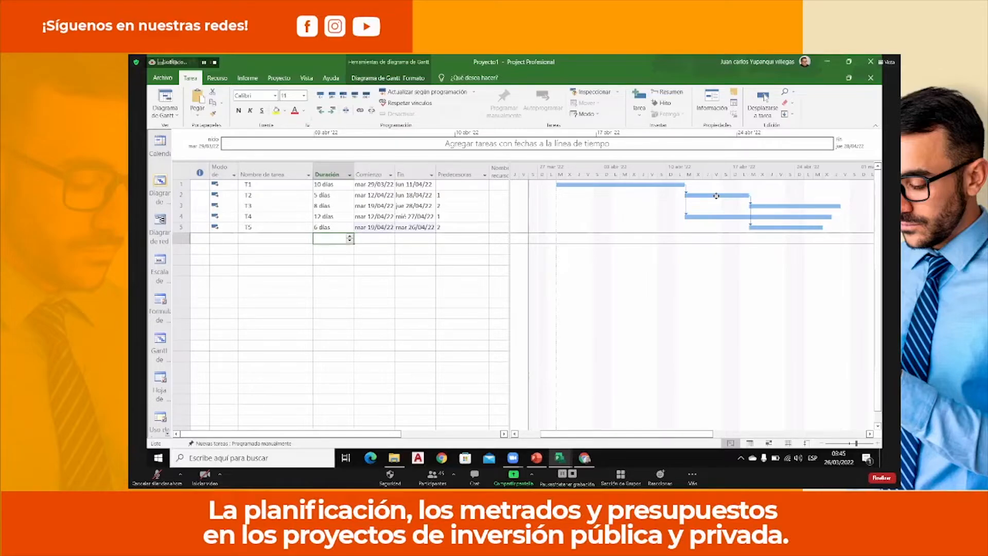
# Show dashed gridlines in the Gantt chart for the bottom-tier columns and the Gantt rows.
pyautogui.rightClick(624, 215)
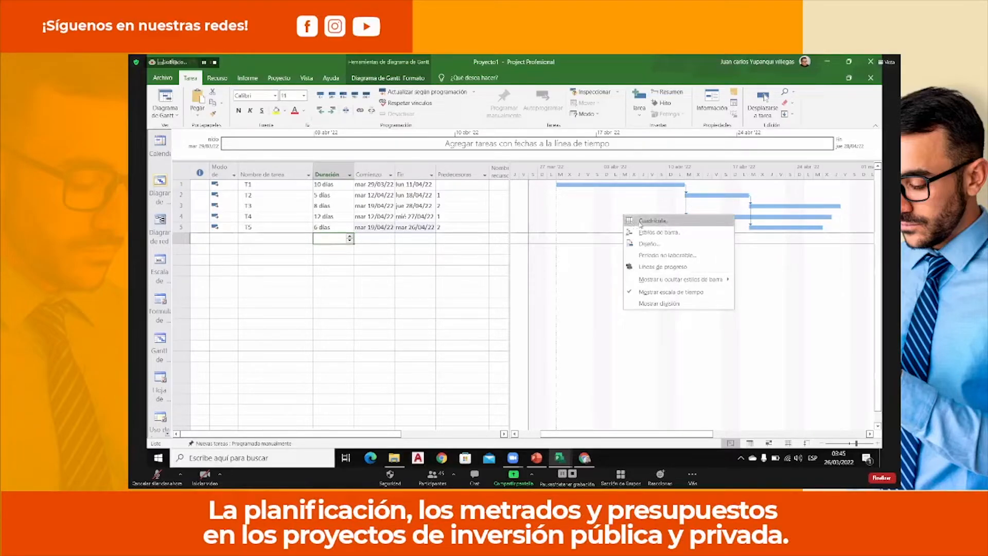
pyautogui.click(649, 223)
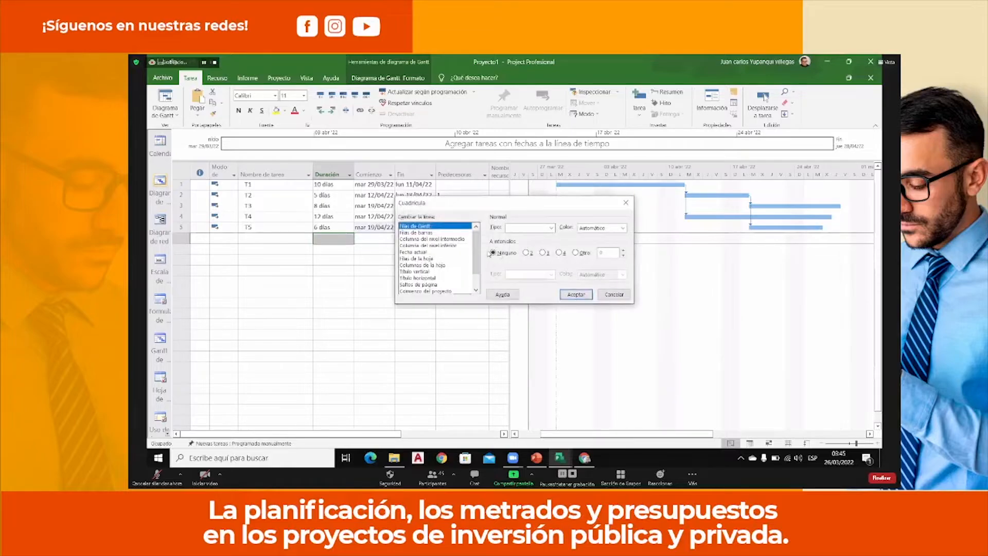
pyautogui.click(442, 246)
pyautogui.click(551, 228)
pyautogui.click(538, 259)
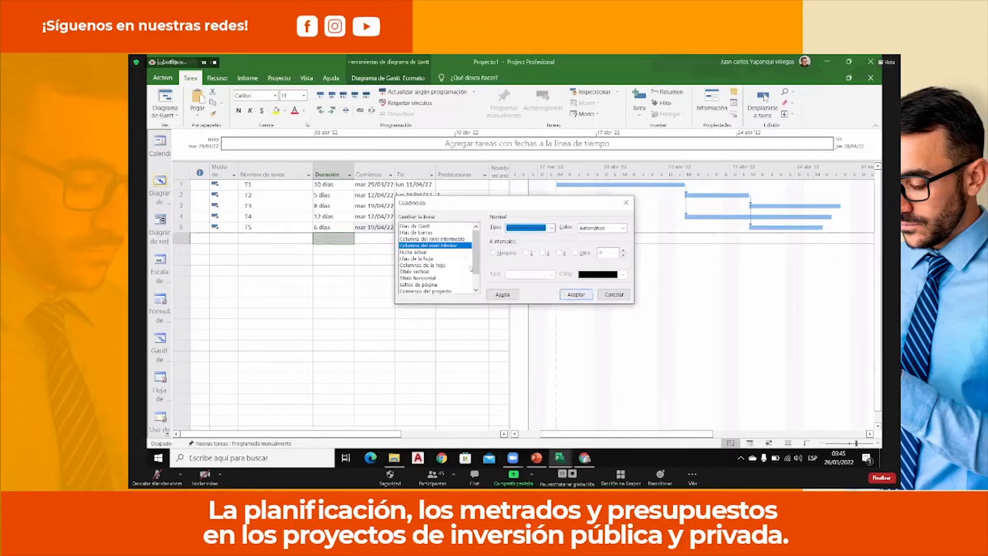
pyautogui.click(434, 226)
pyautogui.click(550, 228)
pyautogui.click(536, 259)
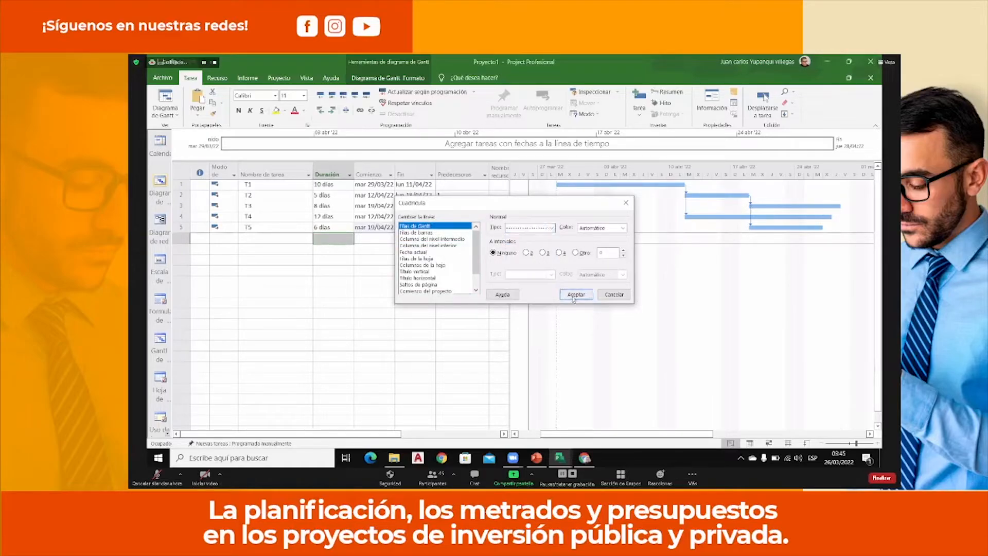
pyautogui.click(576, 294)
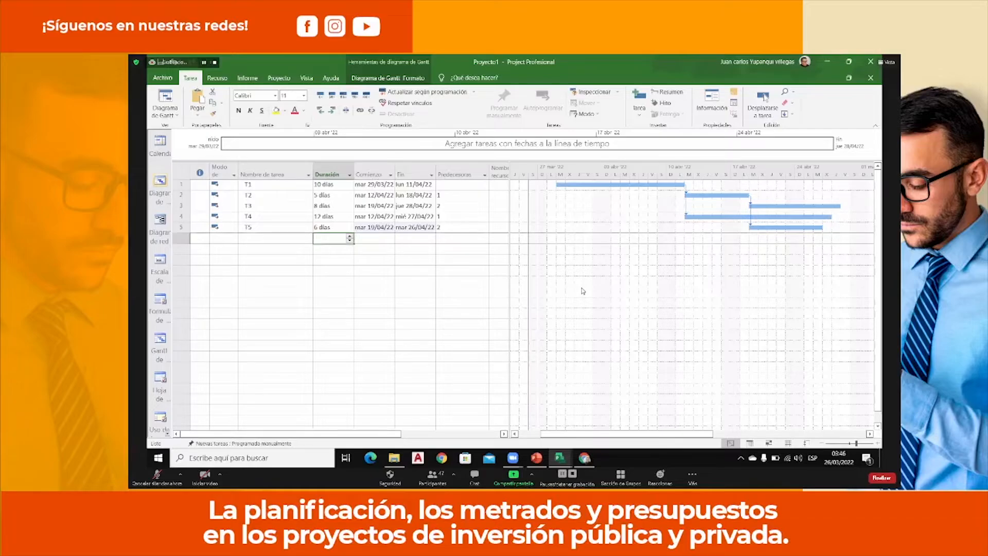
# Change the dependency between T2 and T5 to Comienzo a comienzo (CC).
pyautogui.click(285, 230)
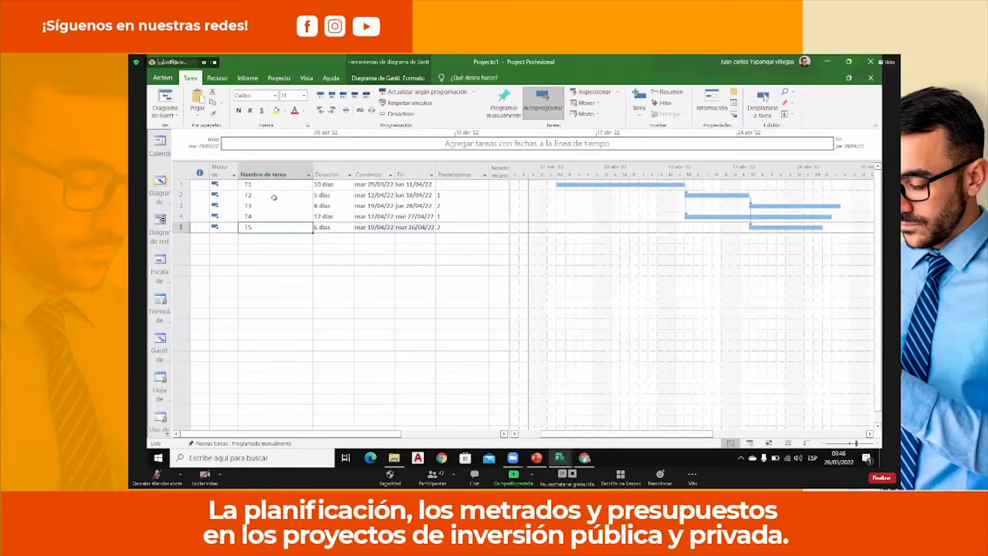
pyautogui.doubleClick(751, 225)
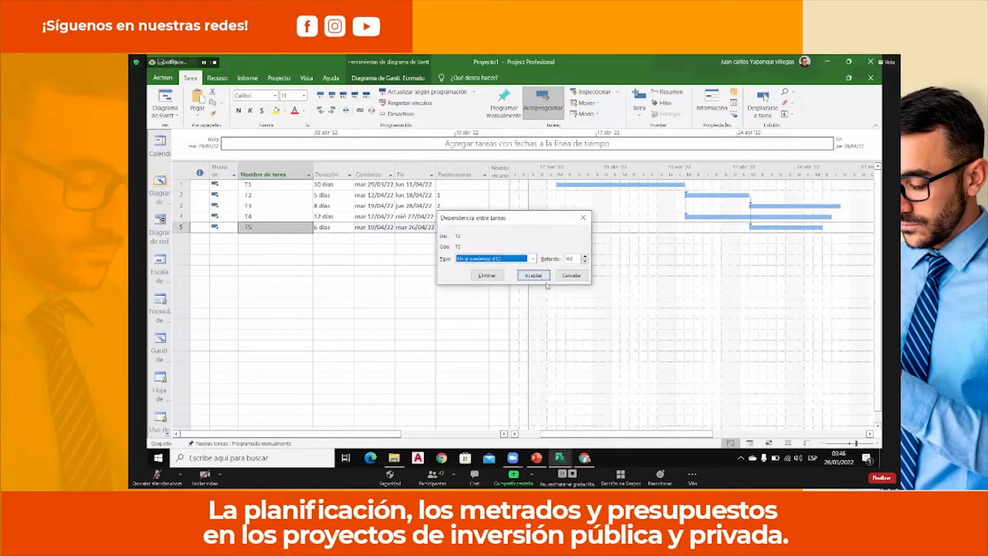
pyautogui.click(532, 258)
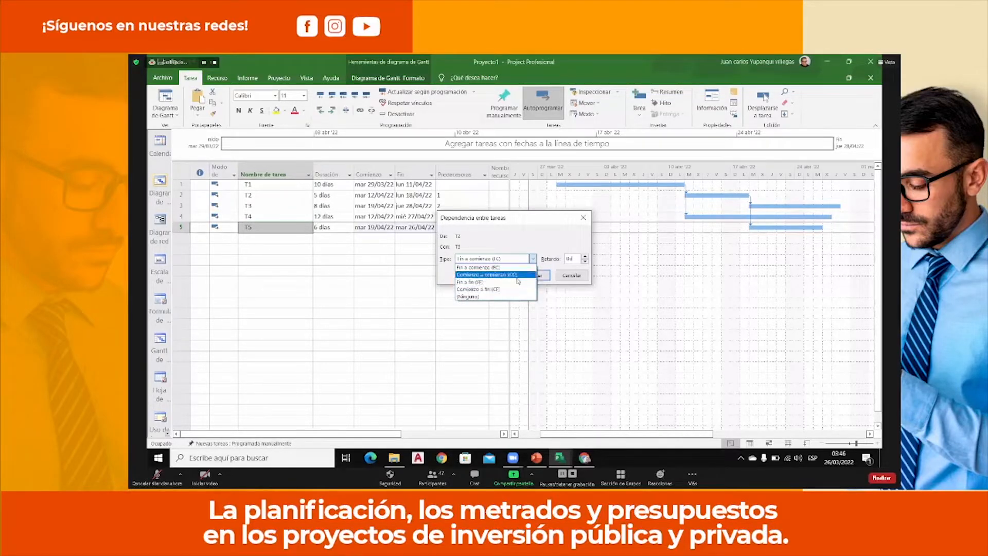
pyautogui.click(517, 275)
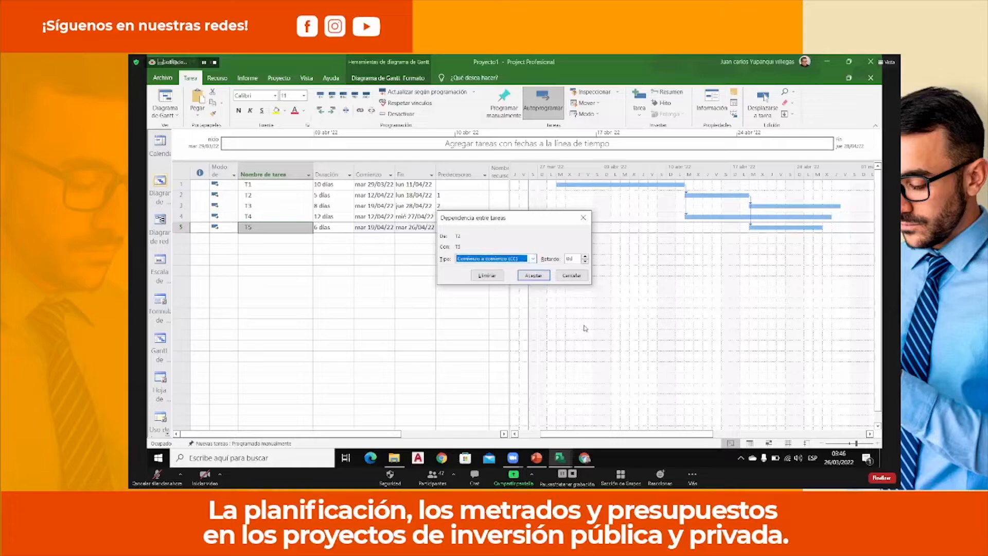
pyautogui.click(531, 277)
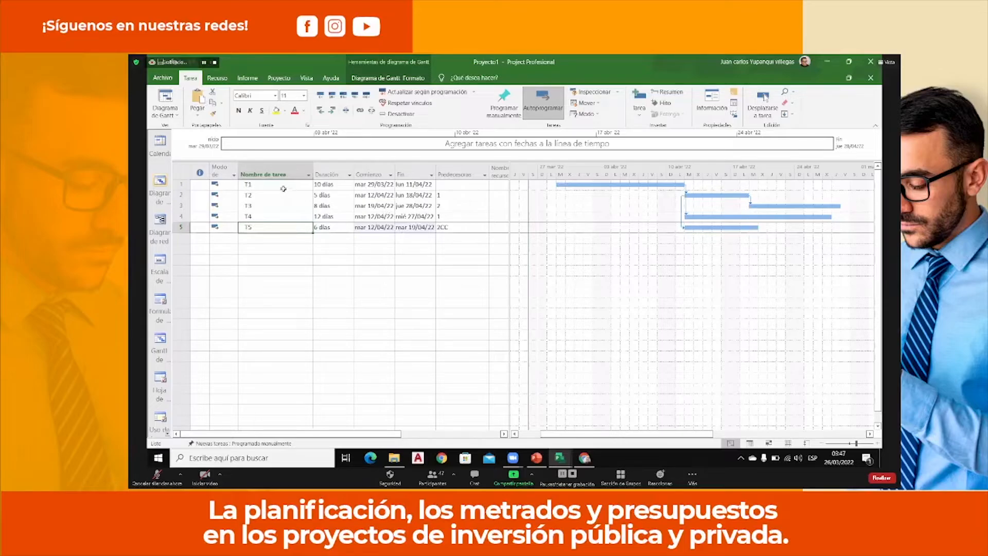
# Group tasks T1 to T5 under a new summary task named TOTAL.
pyautogui.moveTo(285, 186); pyautogui.dragTo(286, 225)
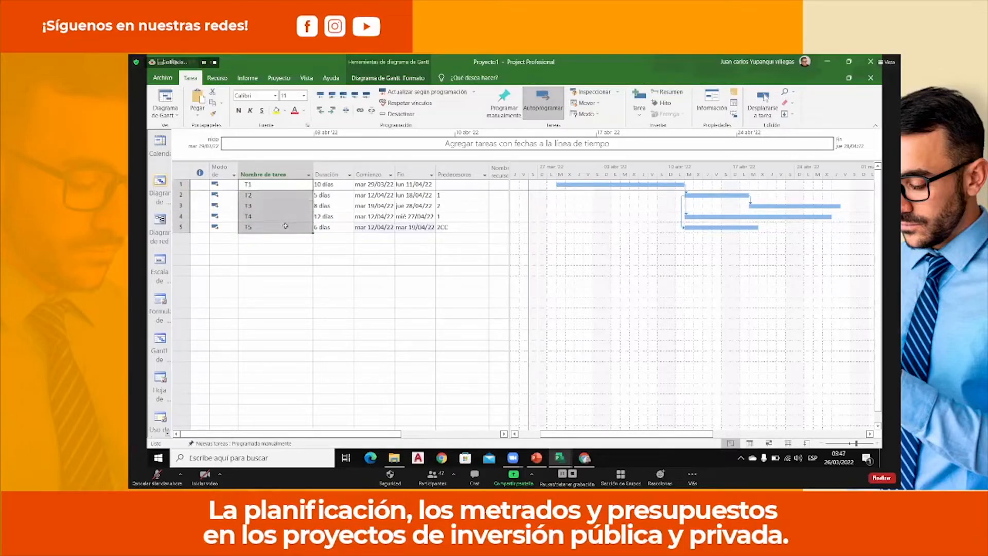
pyautogui.click(676, 94)
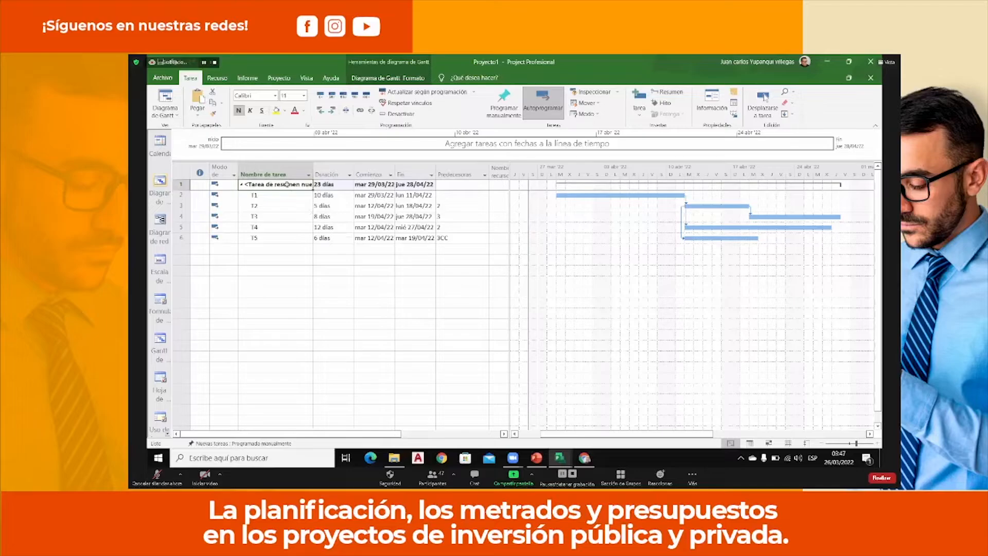
pyautogui.write('TOTAL')
pyautogui.press('Return')
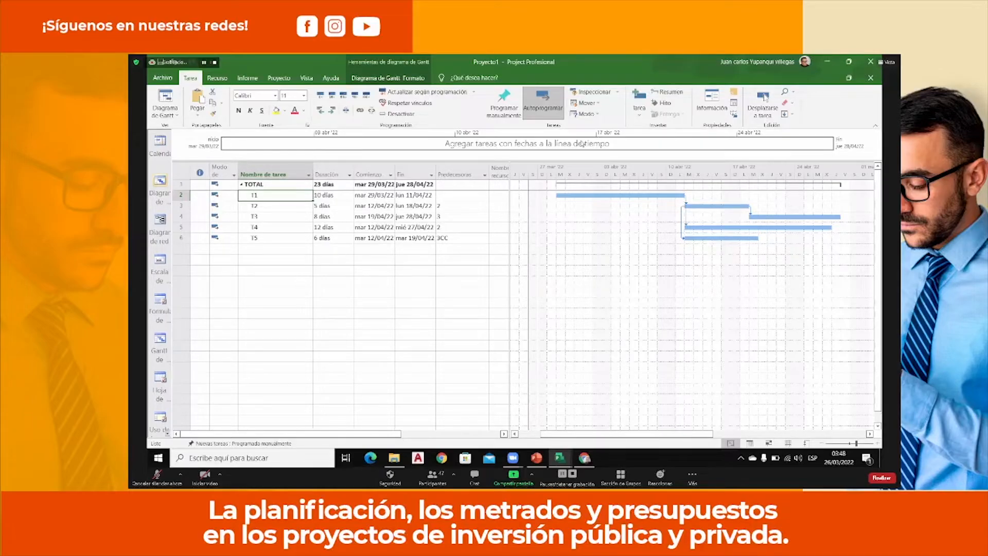
# Show the critical tasks in the Gantt chart with the critical-task bar style.
pyautogui.click(633, 278)
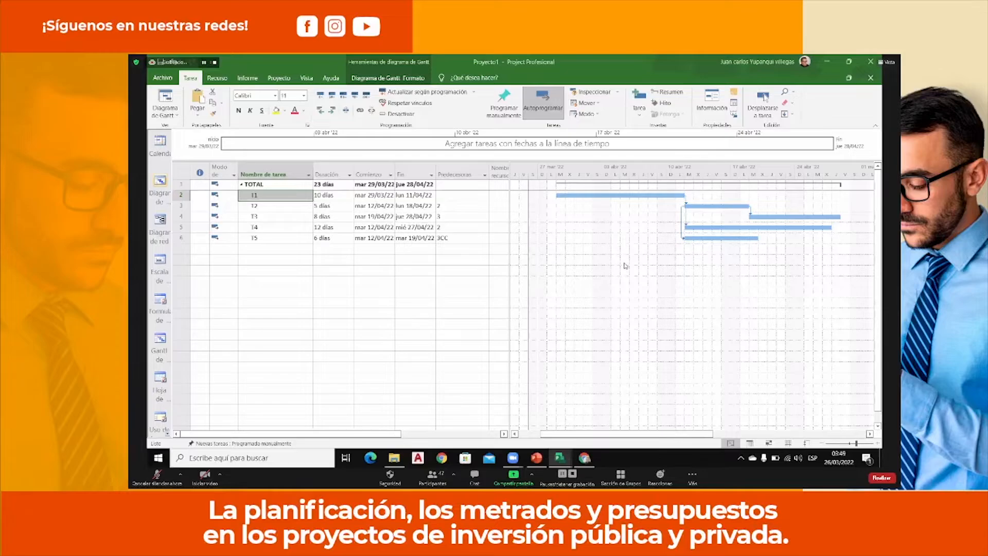
pyautogui.rightClick(625, 265)
pyautogui.moveTo(731, 328)
pyautogui.click(767, 328)
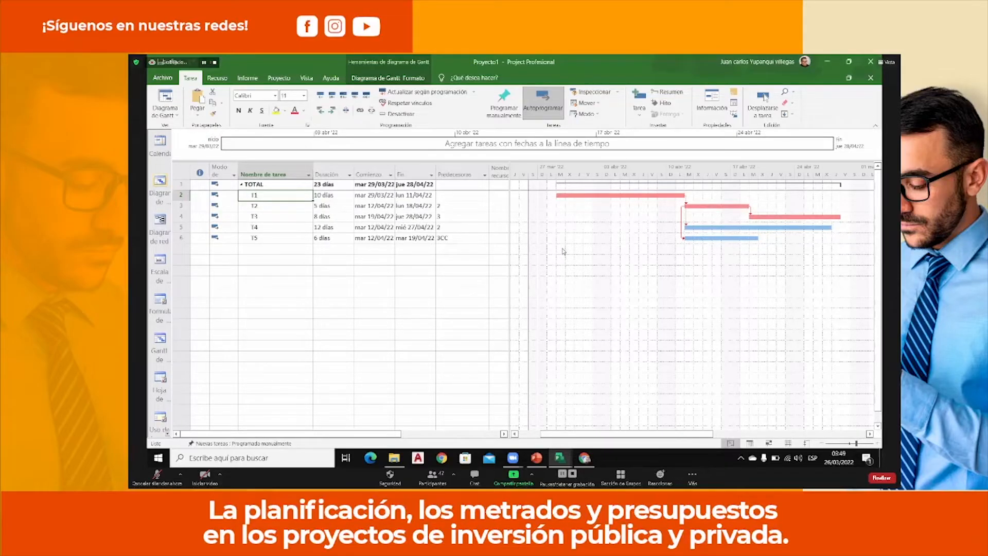
# Widen the task table and insert a Costo fijo column before the Nombres de los recursos column.
pyautogui.moveTo(511, 188); pyautogui.dragTo(568, 186)
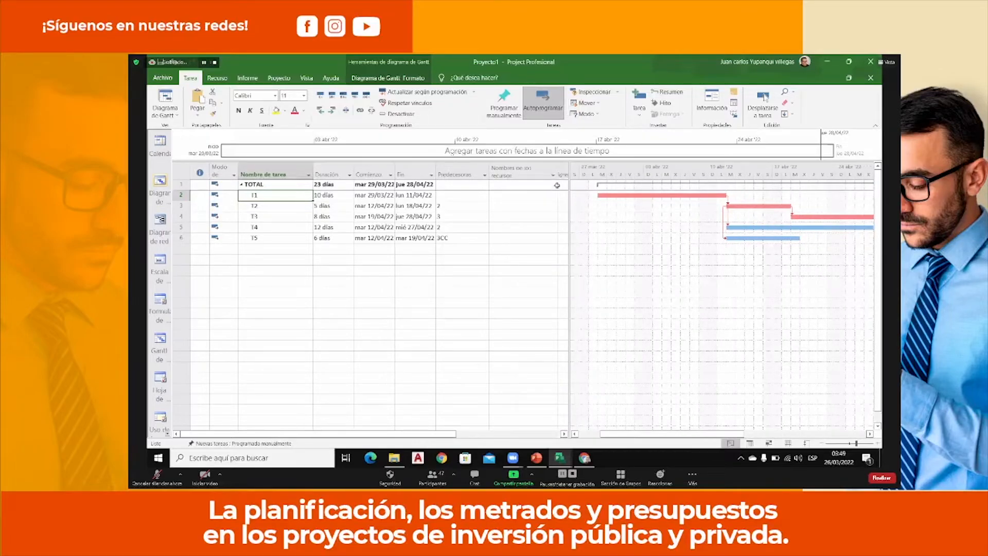
pyautogui.click(508, 173)
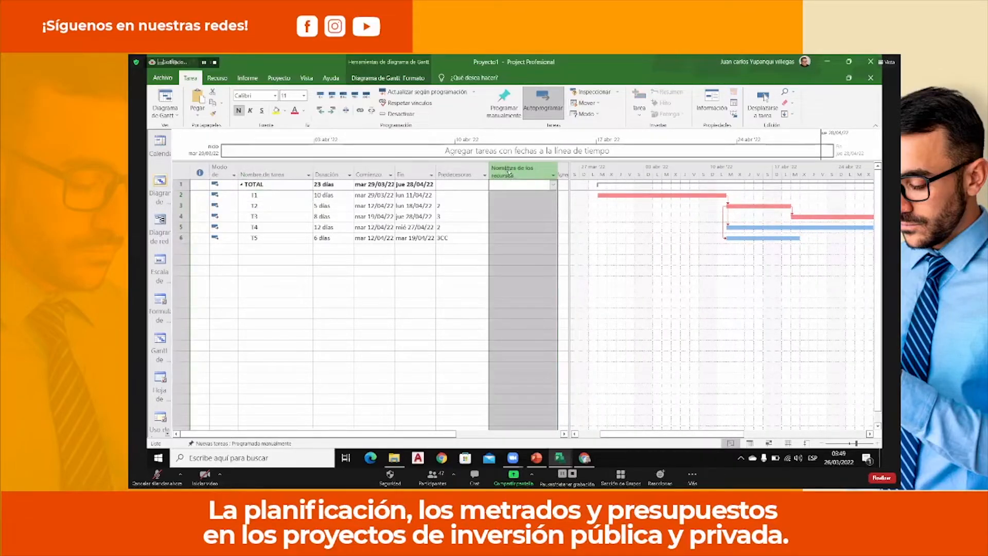
pyautogui.rightClick(509, 172)
pyautogui.click(546, 236)
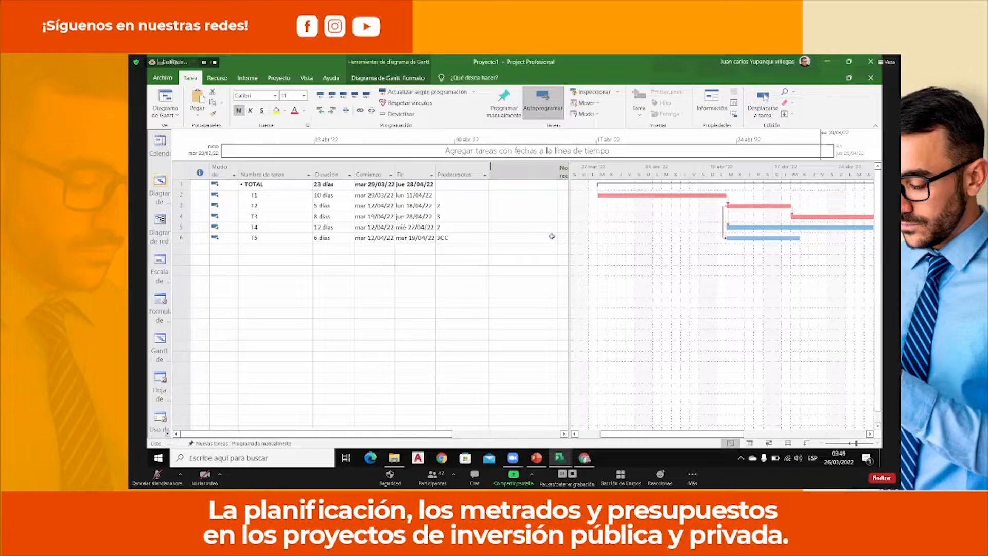
pyautogui.write('cos')
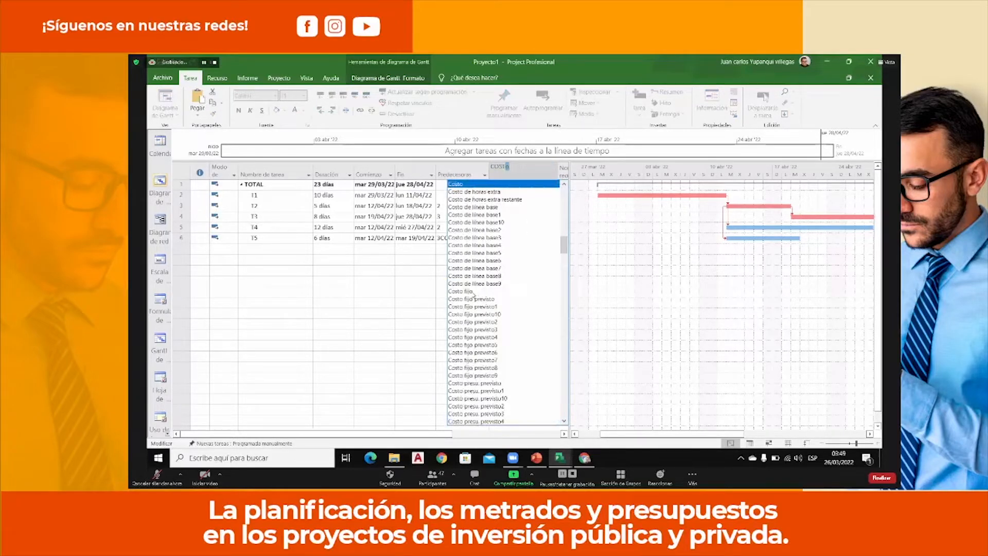
pyautogui.click(481, 291)
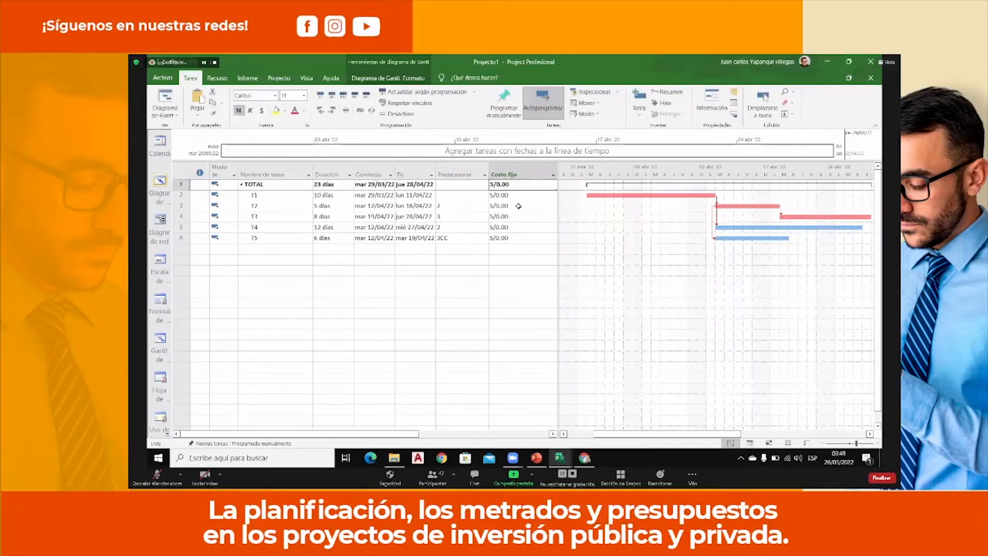
# Enter fixed costs of 250 for T1, 356 for T2, 200 for T3, 100 for T4 and 50 for T5.
pyautogui.click(519, 197)
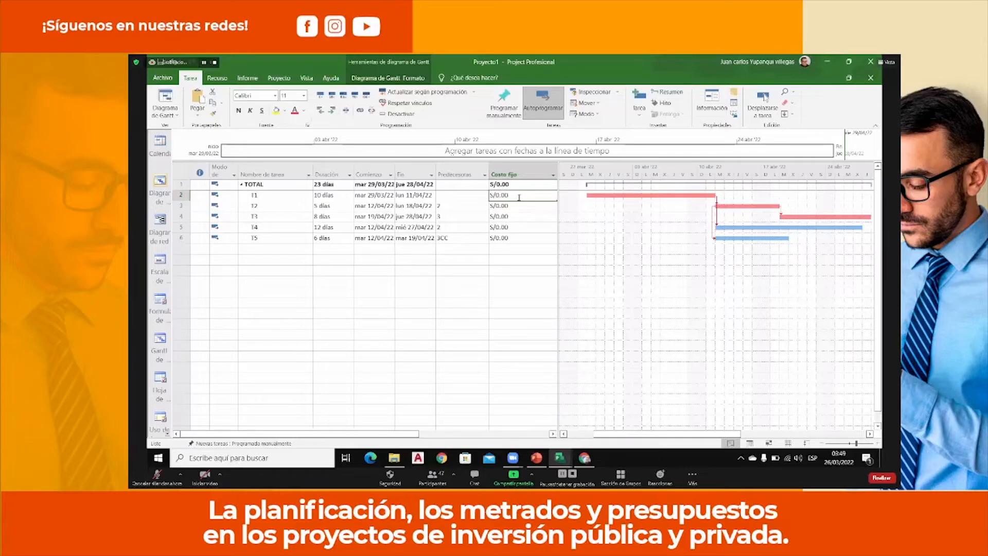
pyautogui.write('250')
pyautogui.press('Return')
pyautogui.write('356')
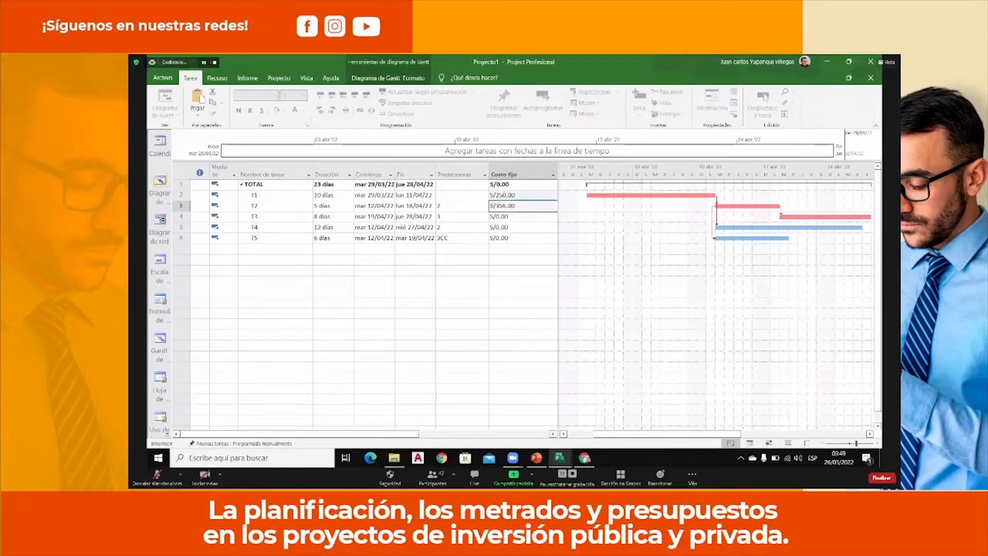
pyautogui.press('Return')
pyautogui.write('200')
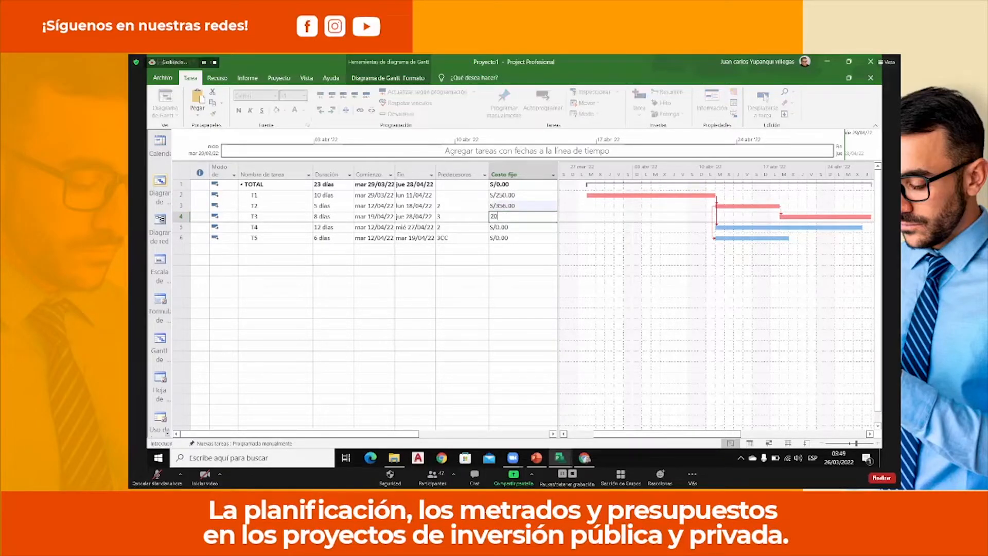
pyautogui.press('Return')
pyautogui.write('100')
pyautogui.press('Return')
pyautogui.write('50')
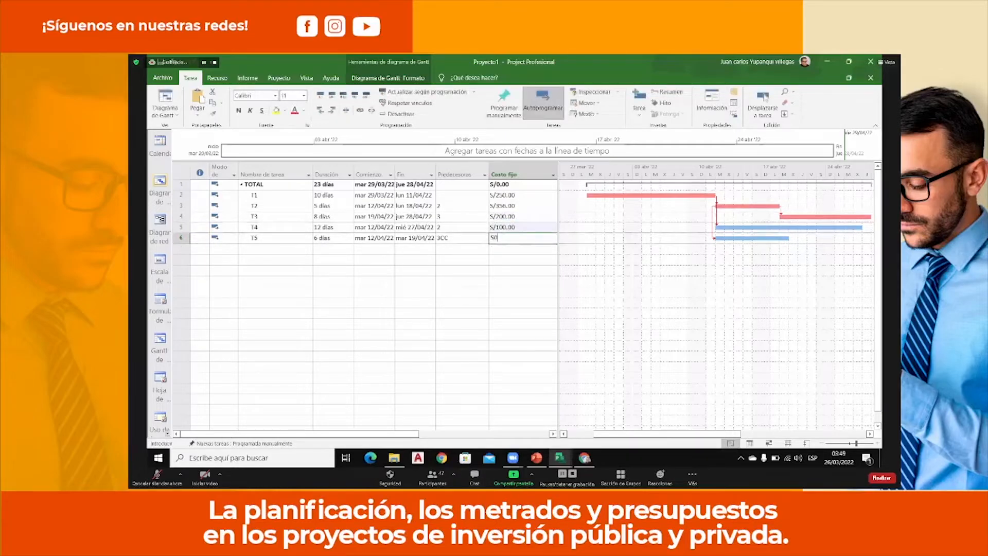
pyautogui.press('Return')
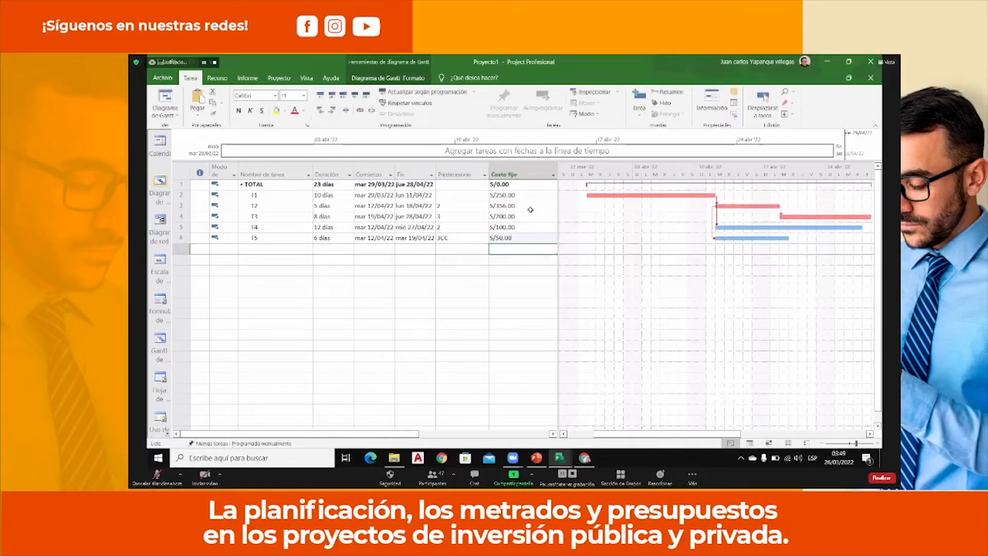
# Review the project statistics for dates, duration, work and cost, and close them.
pyautogui.click(271, 80)
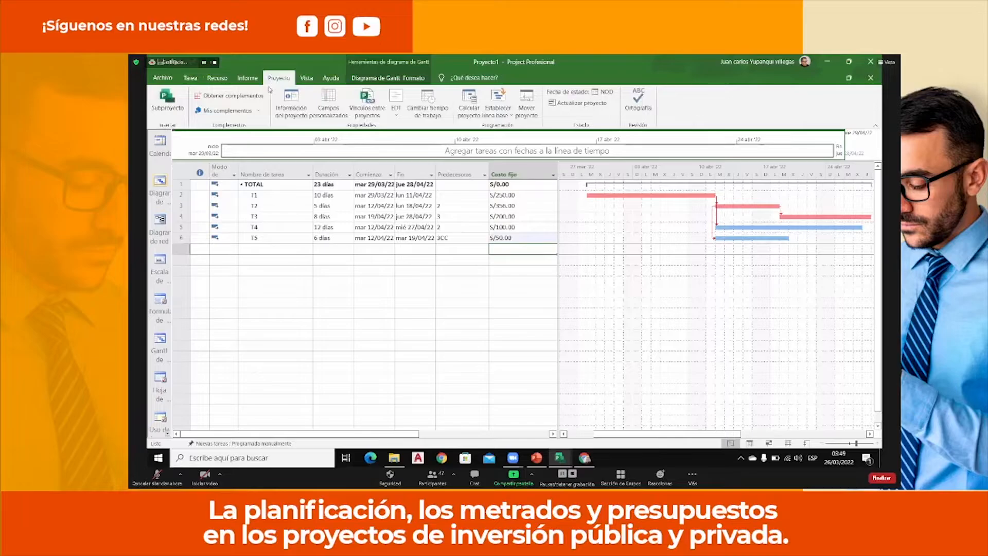
pyautogui.click(301, 112)
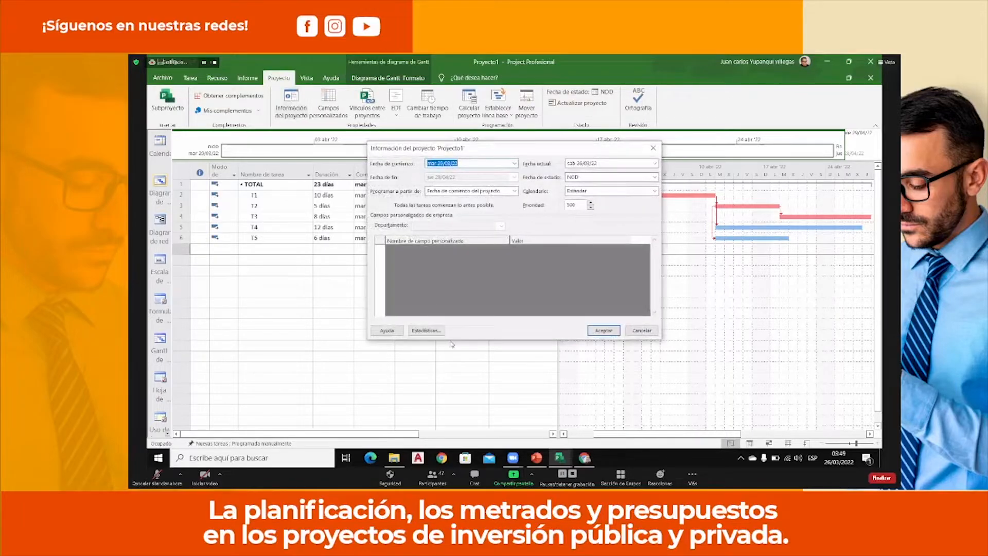
pyautogui.click(430, 331)
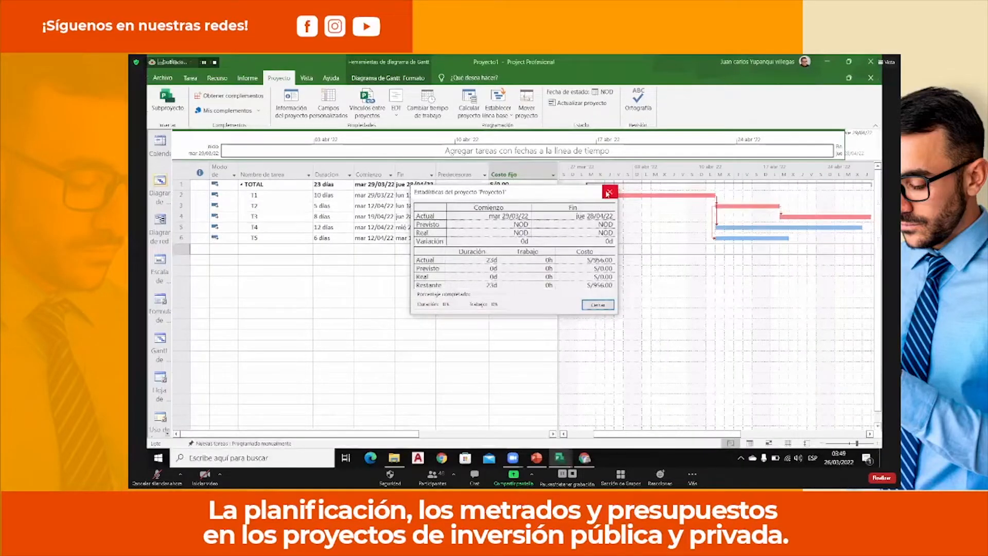
pyautogui.click(608, 193)
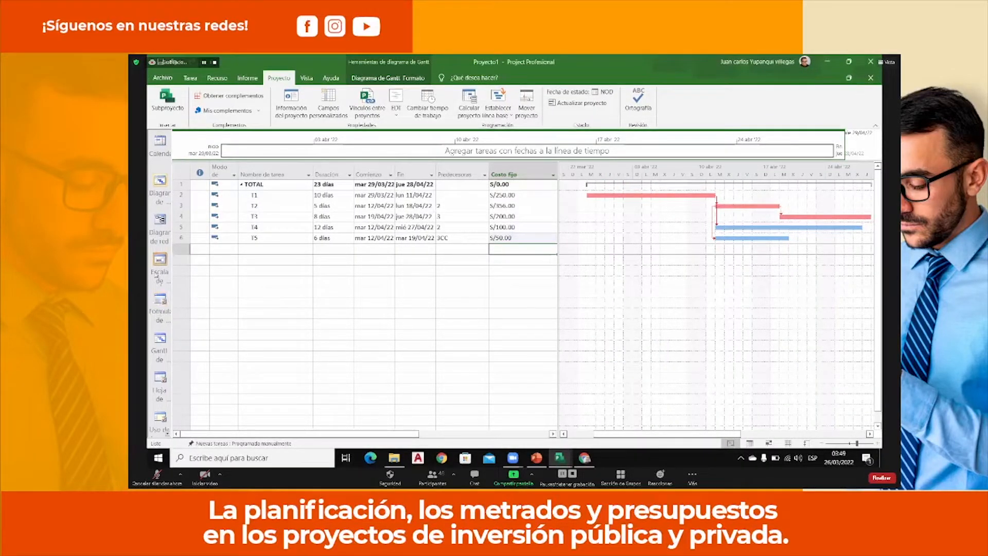
# Examine the project in the network diagram, tracking Gantt, task sheet and resource usage views.
pyautogui.click(159, 232)
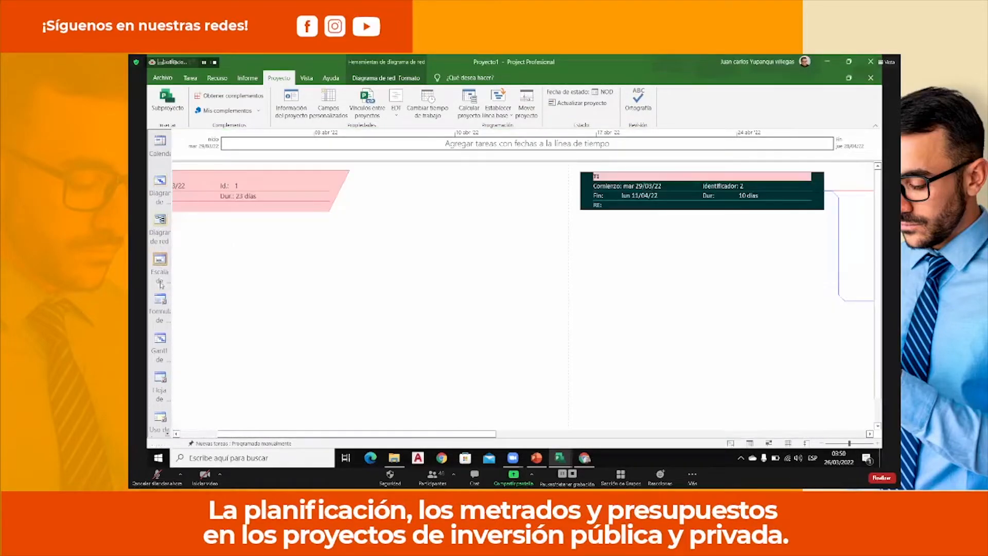
pyautogui.click(160, 300)
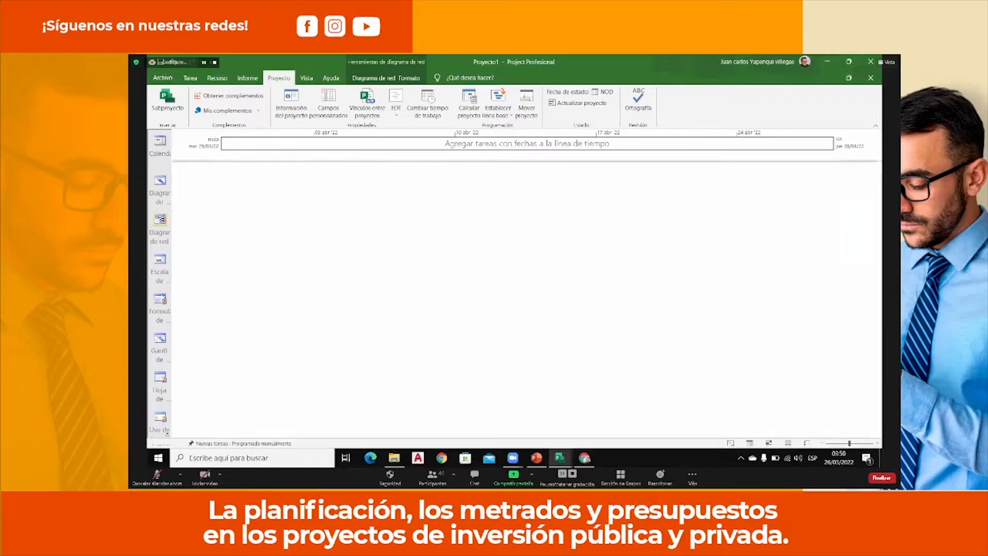
pyautogui.click(162, 338)
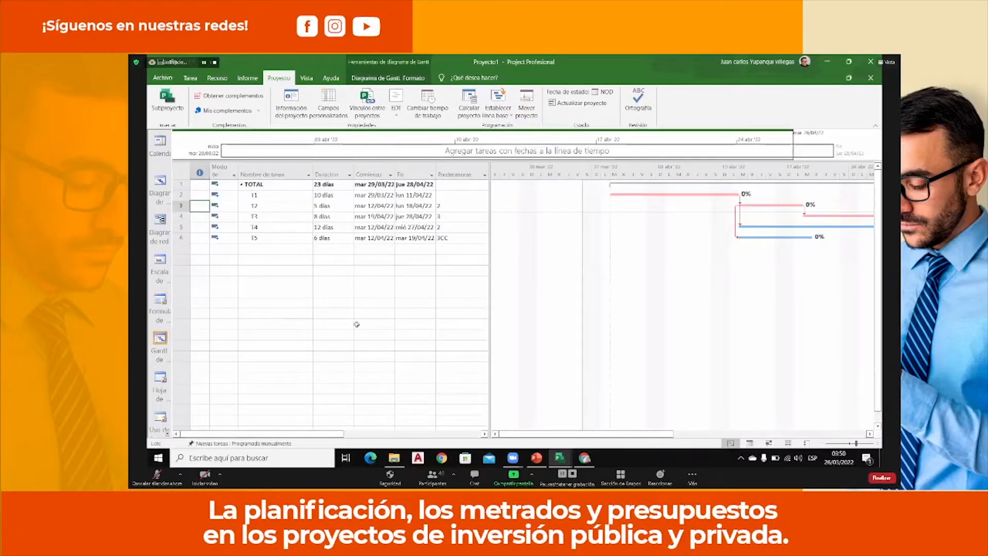
pyautogui.click(870, 434)
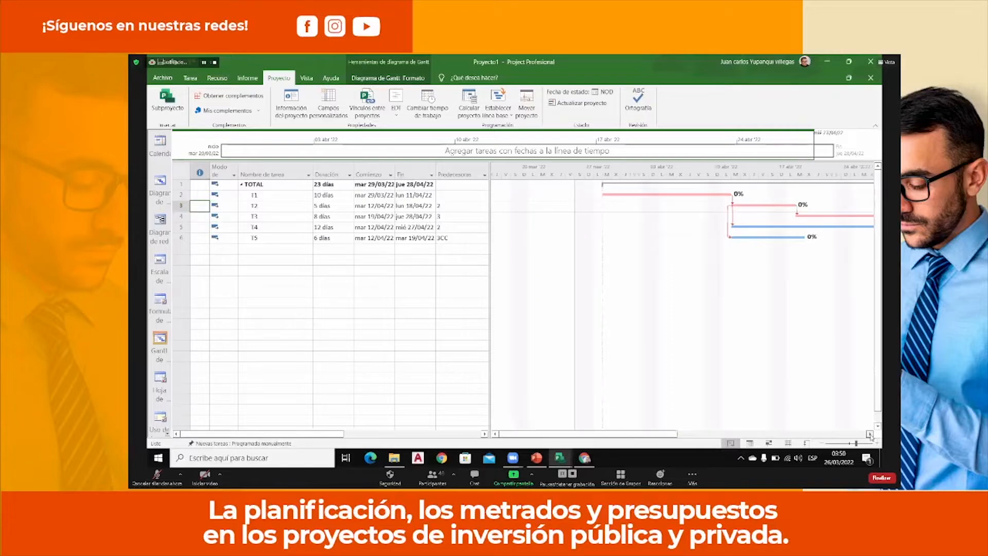
pyautogui.click(870, 434)
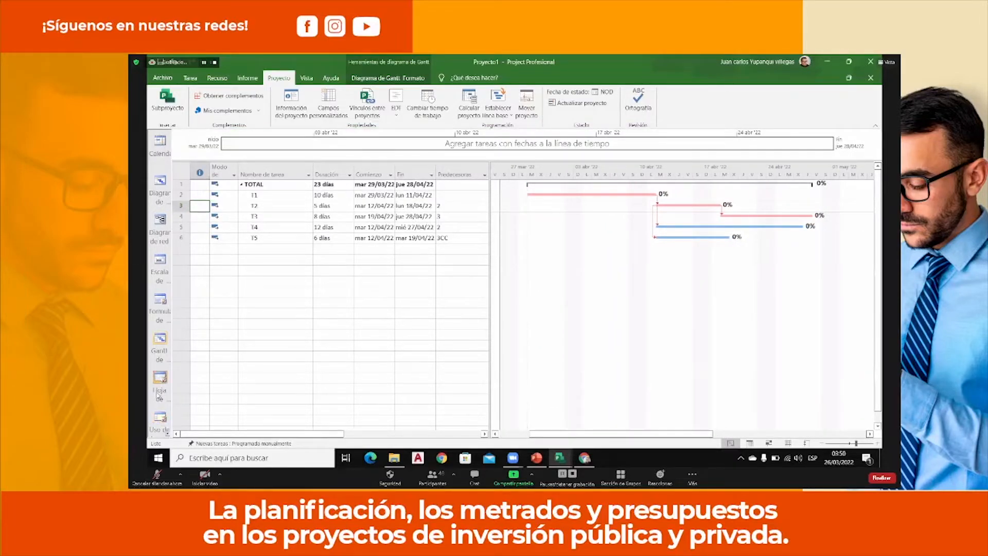
pyautogui.click(159, 383)
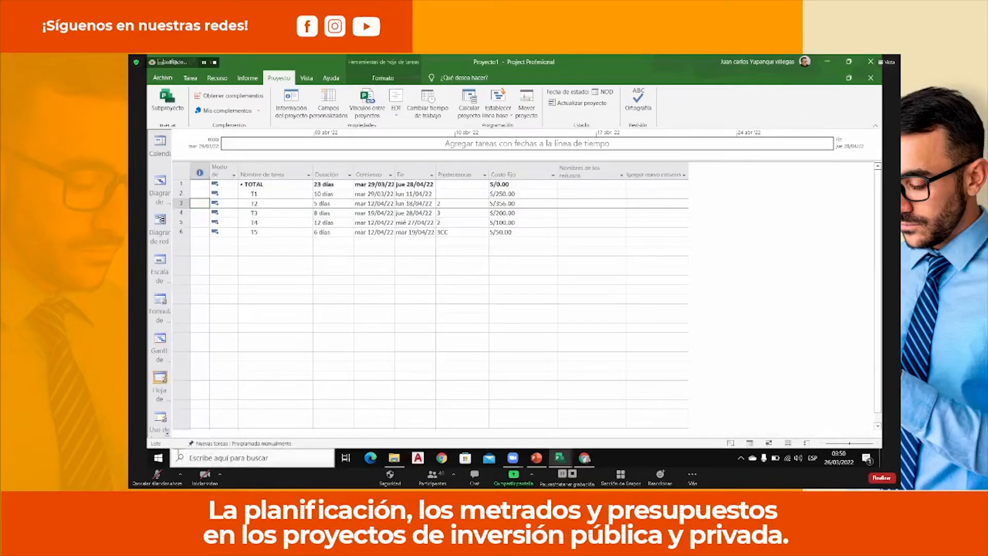
pyautogui.click(168, 434)
pyautogui.click(167, 434)
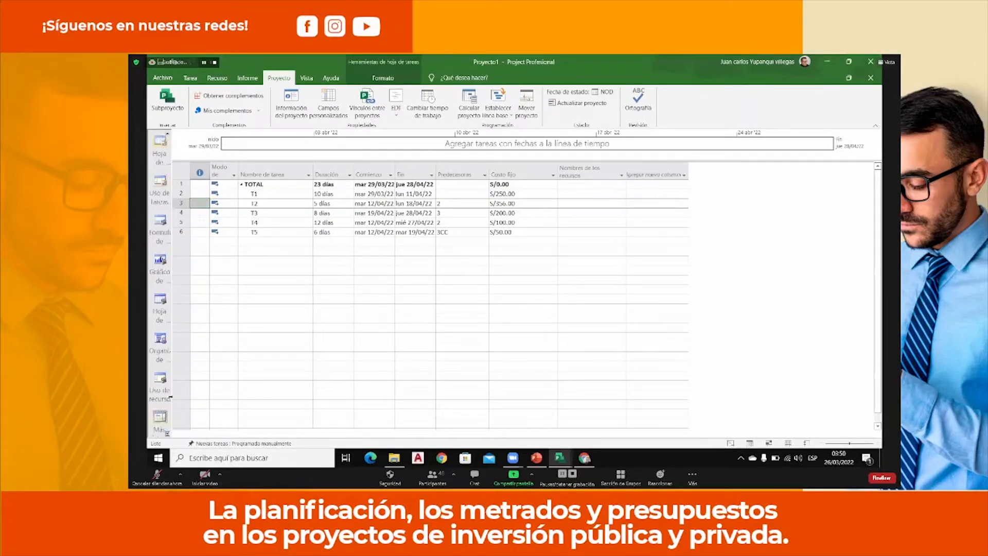
pyautogui.click(162, 380)
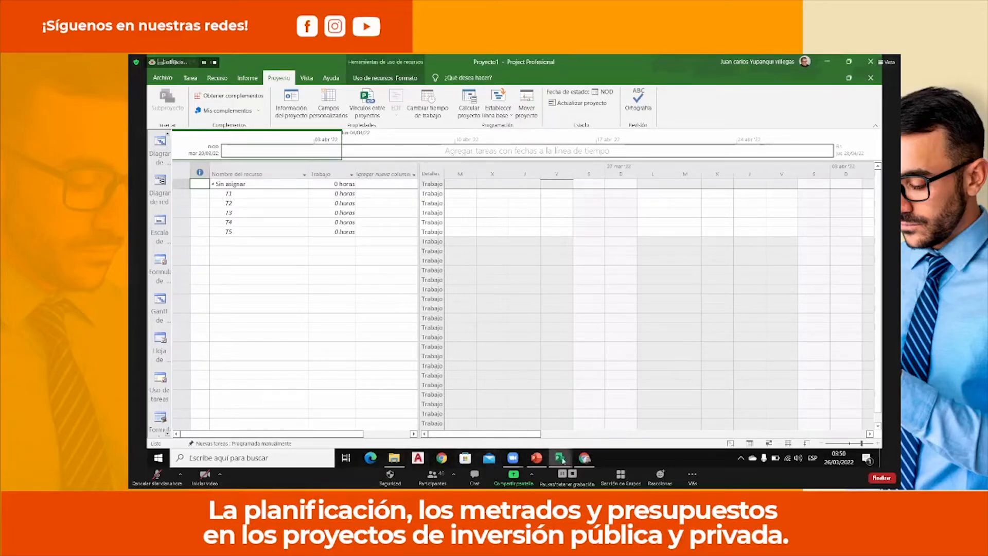
# Switch to the Cronograma_obra_02_05_2007.mpp project and look through its task list and Gantt bars.
pyautogui.moveTo(562, 461)
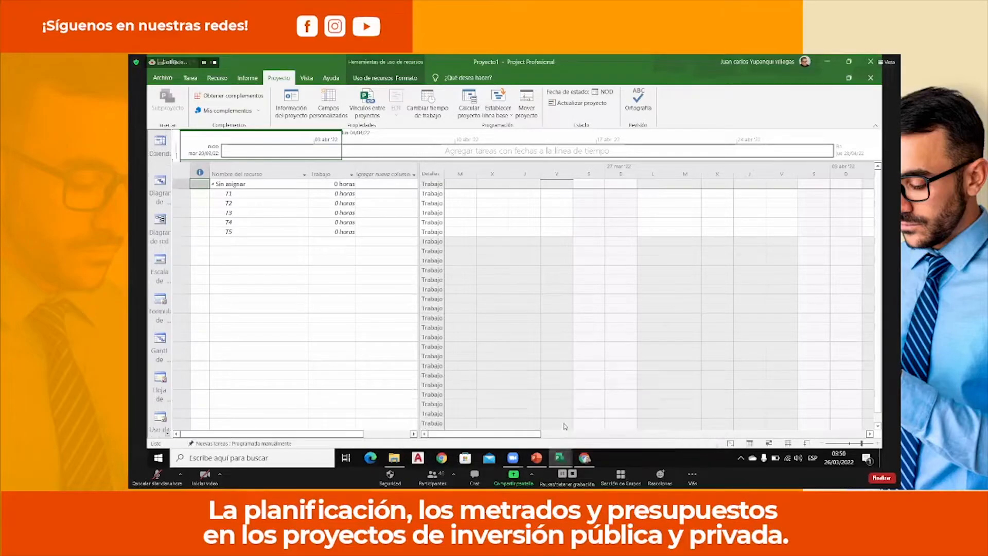
pyautogui.click(560, 418)
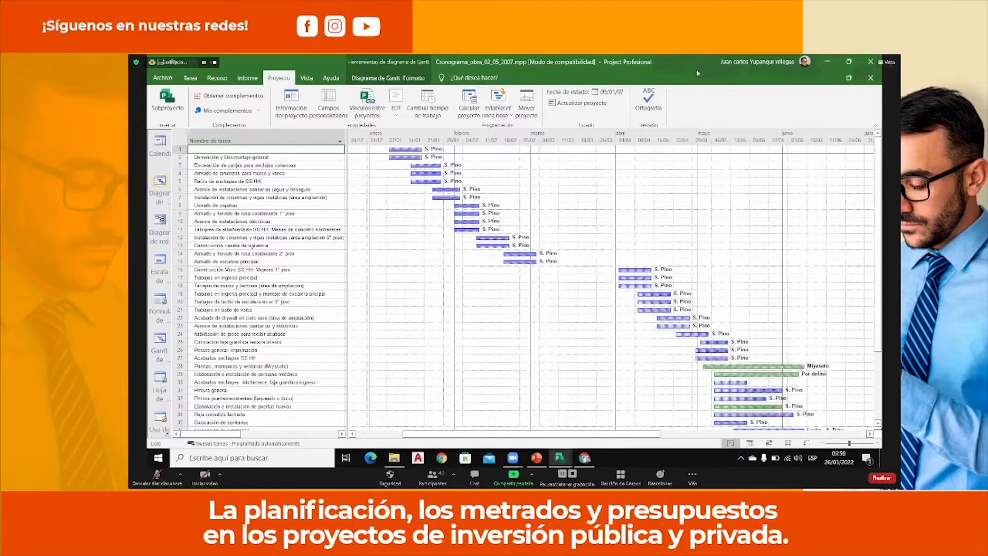
pyautogui.click(269, 230)
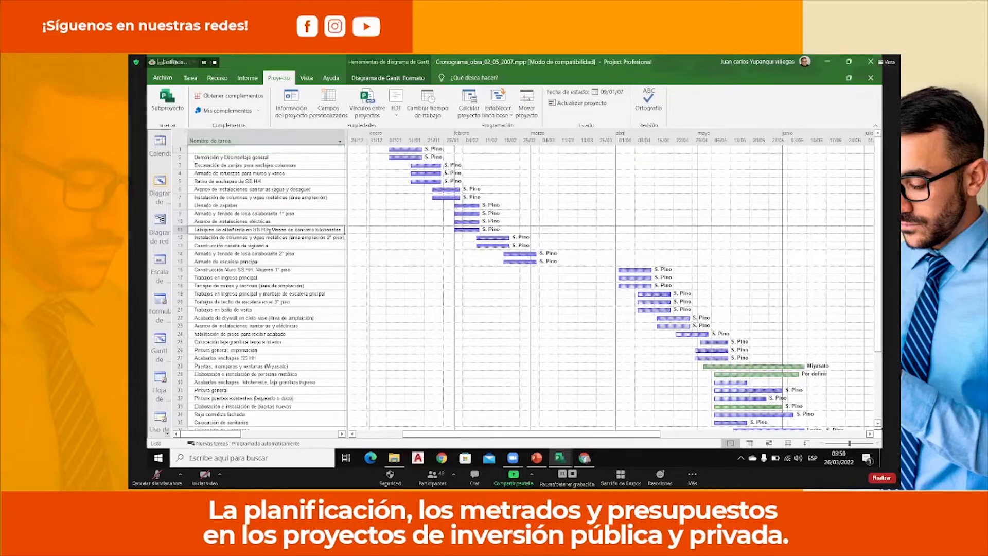
pyautogui.scroll(-6, 282, 184)
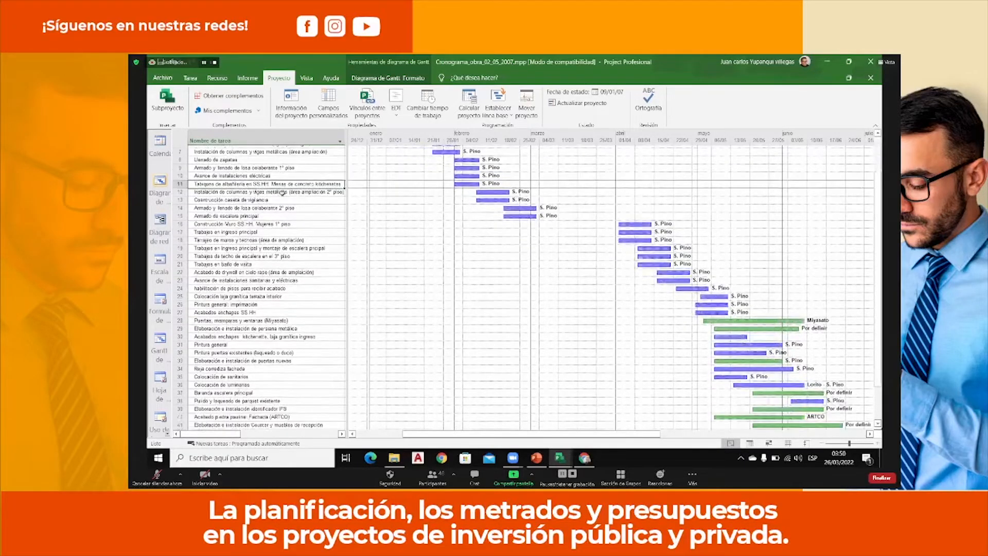
pyautogui.scroll(-3, 281, 196)
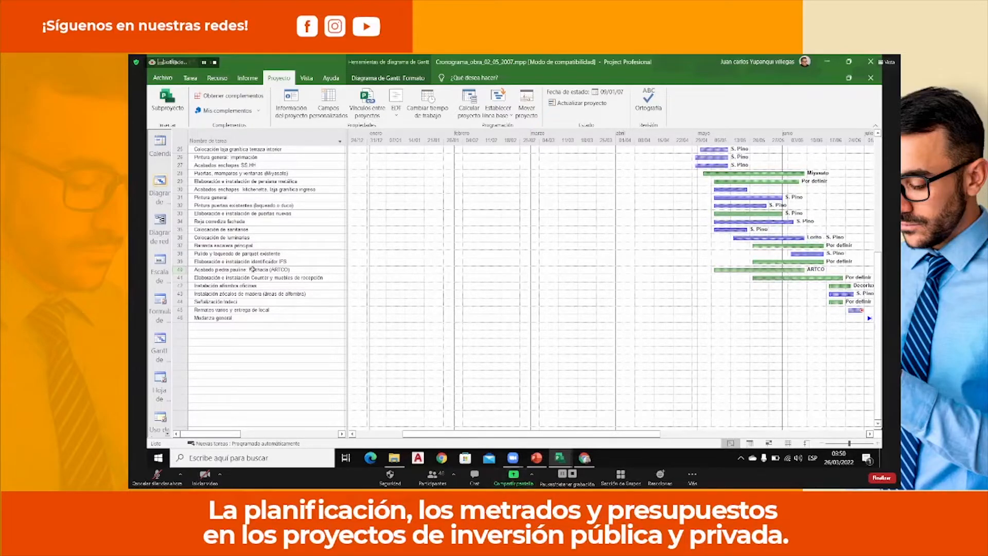
pyautogui.scroll(2, 253, 269)
pyautogui.scroll(6, 254, 269)
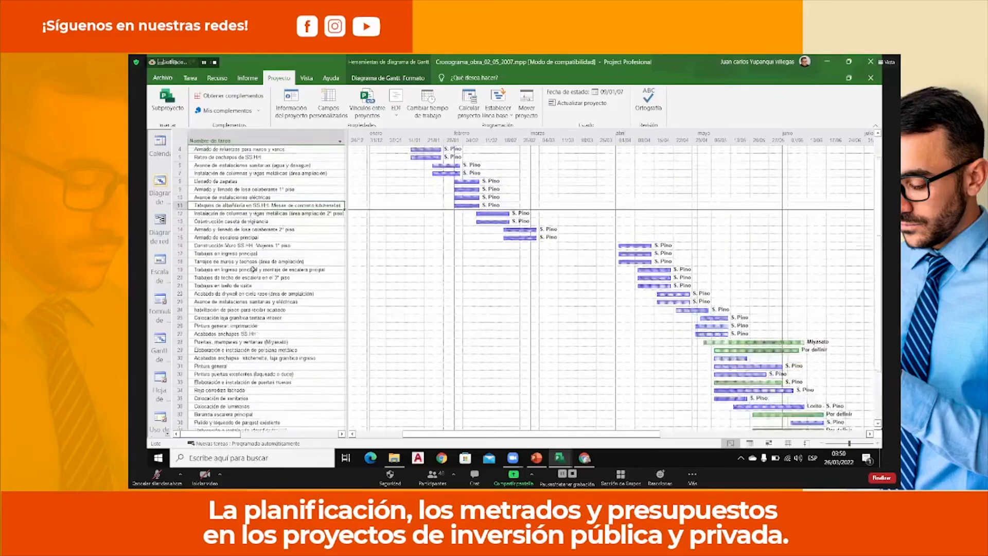
pyautogui.scroll(-1, 253, 269)
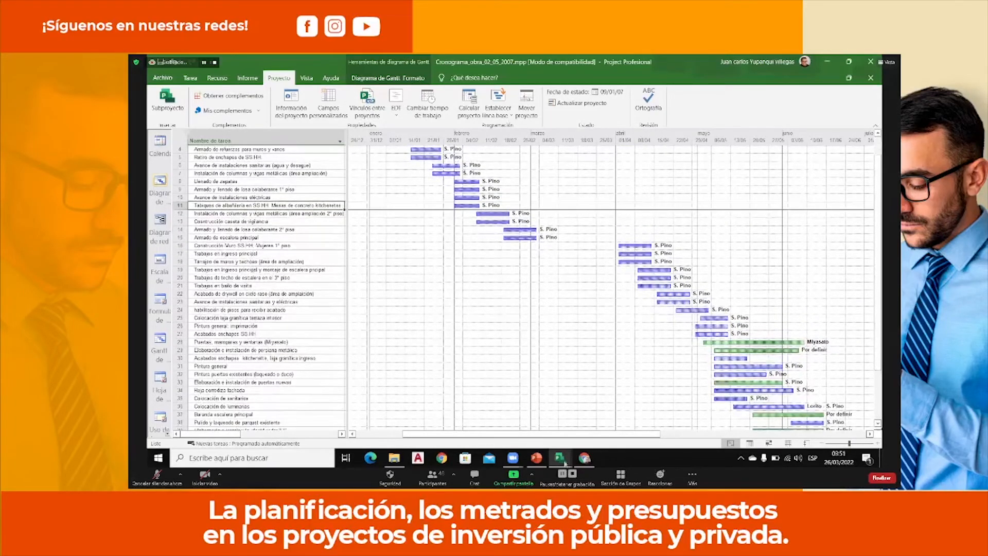
# Switch to the Cronograma de Adquisición de Materiales.mpp project and examine its tasks on a coarser Gantt timescale.
pyautogui.click(562, 459)
pyautogui.click(551, 420)
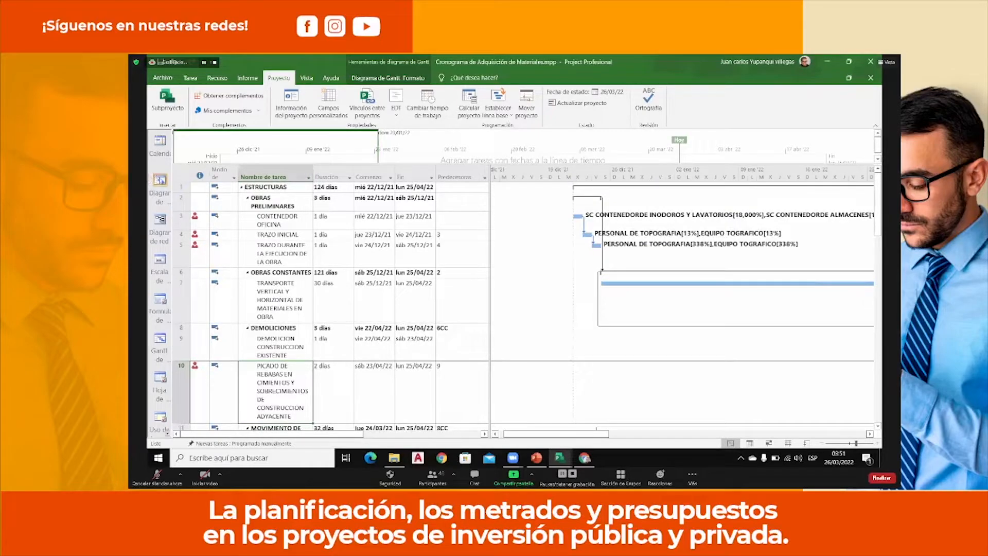
pyautogui.scroll(-3, 385, 310)
pyautogui.scroll(3, 385, 310)
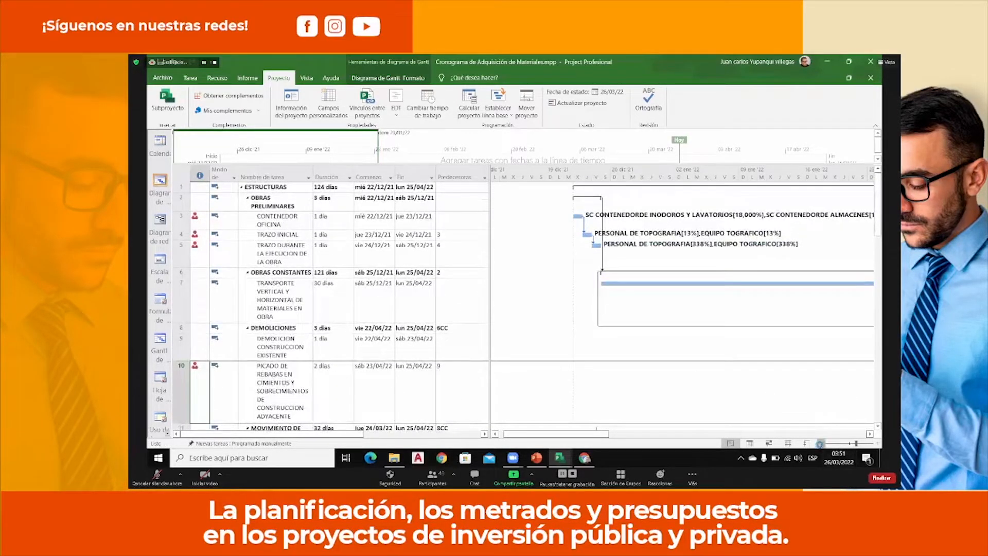
pyautogui.click(821, 444)
pyautogui.click(820, 444)
pyautogui.click(820, 443)
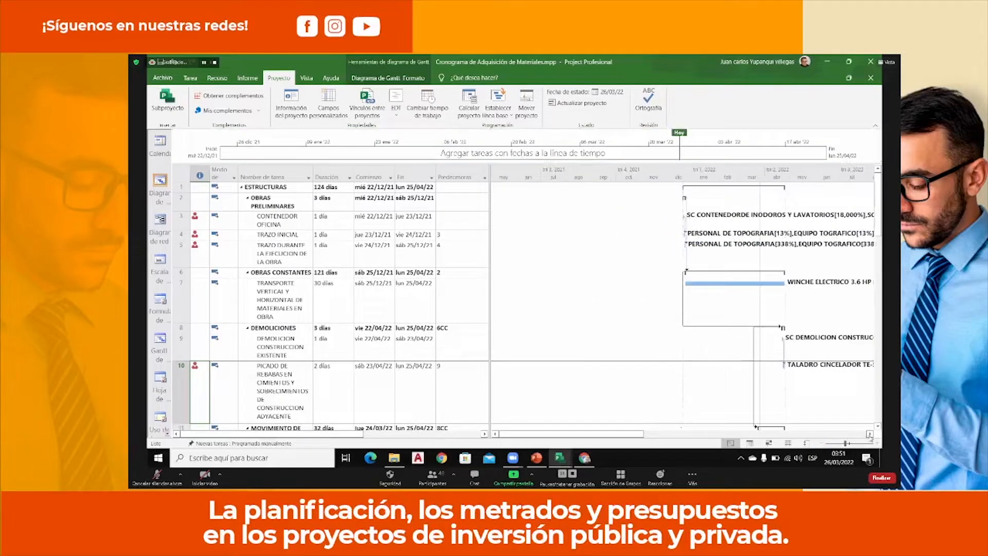
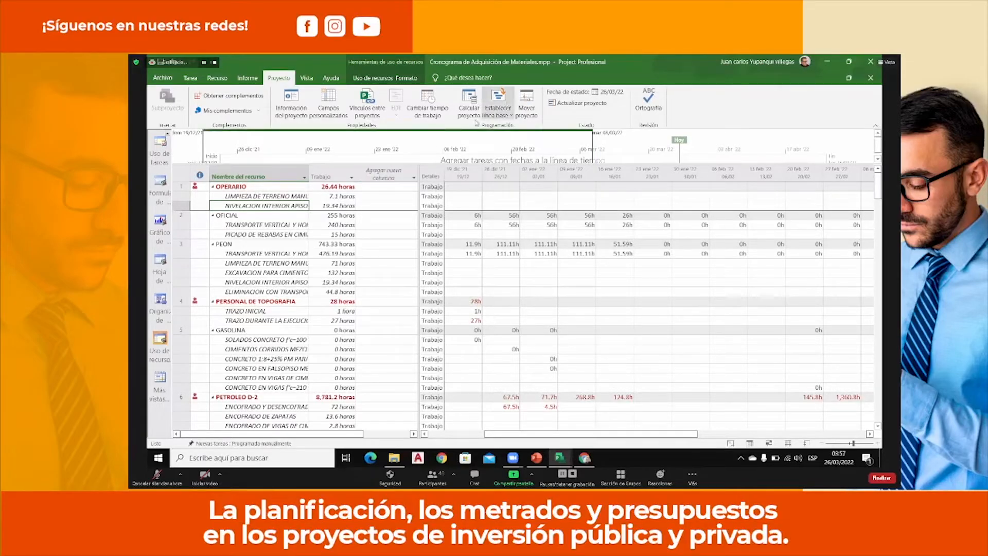
# Open the visual reports dialog for the project and exclude the Microsoft Visio templates, keeping only the Excel ones.
pyautogui.click(472, 98)
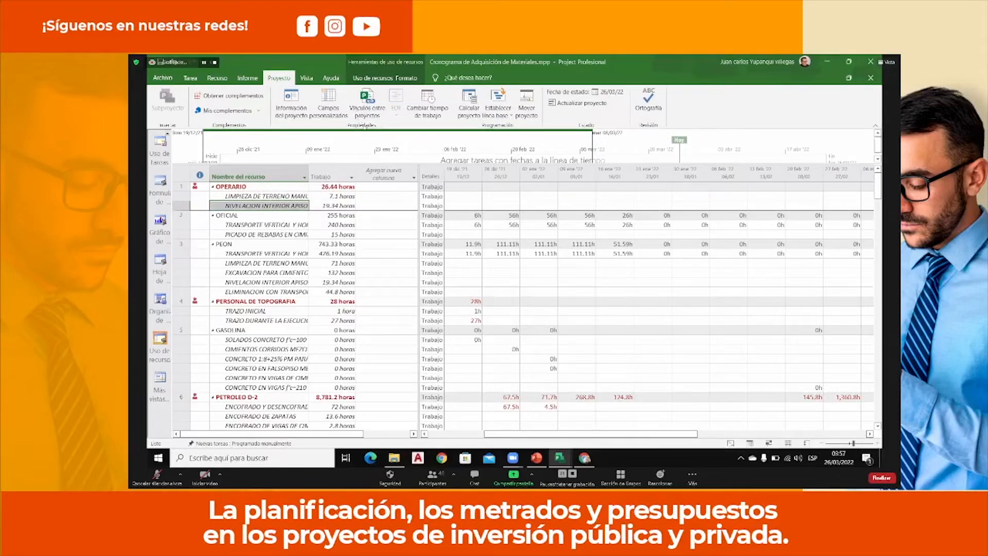
pyautogui.click(243, 81)
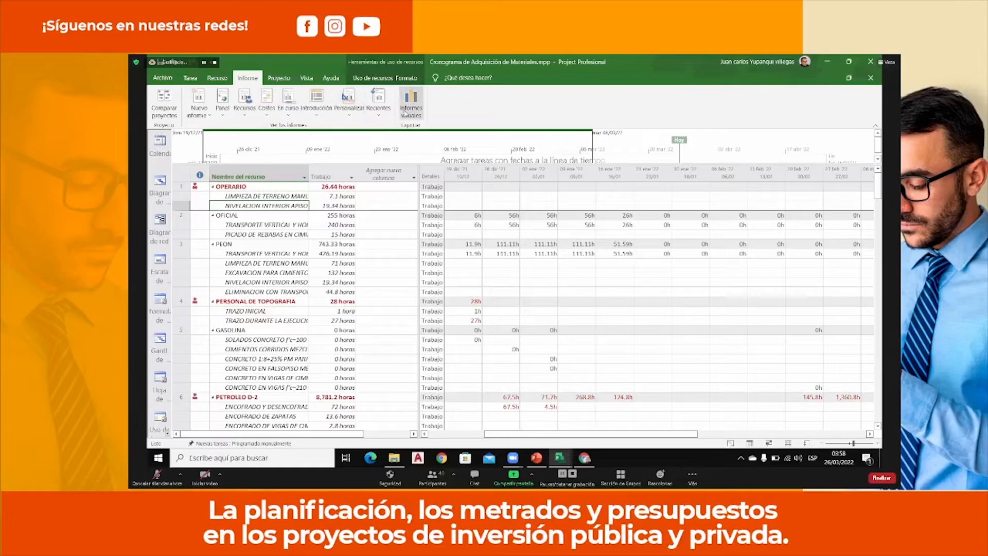
pyautogui.click(405, 113)
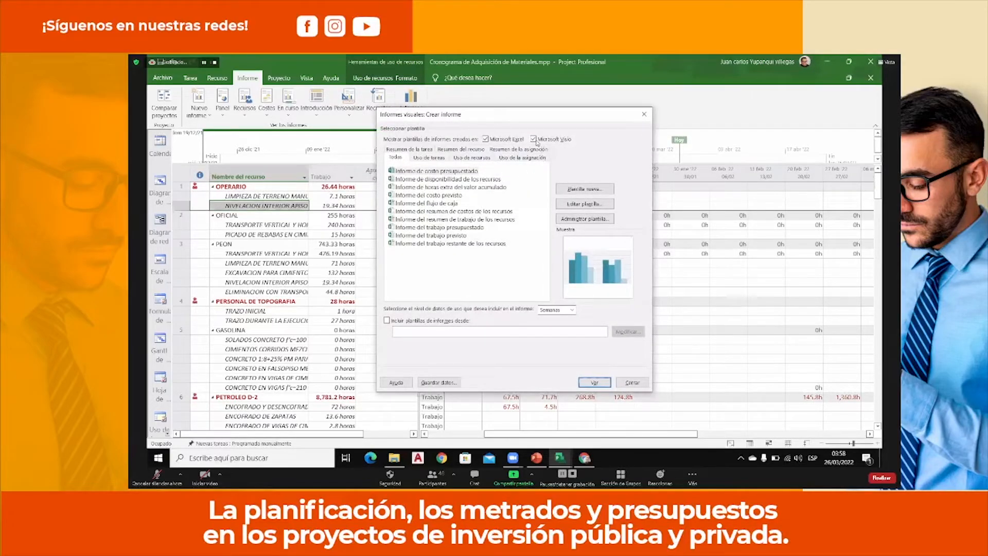
pyautogui.click(538, 142)
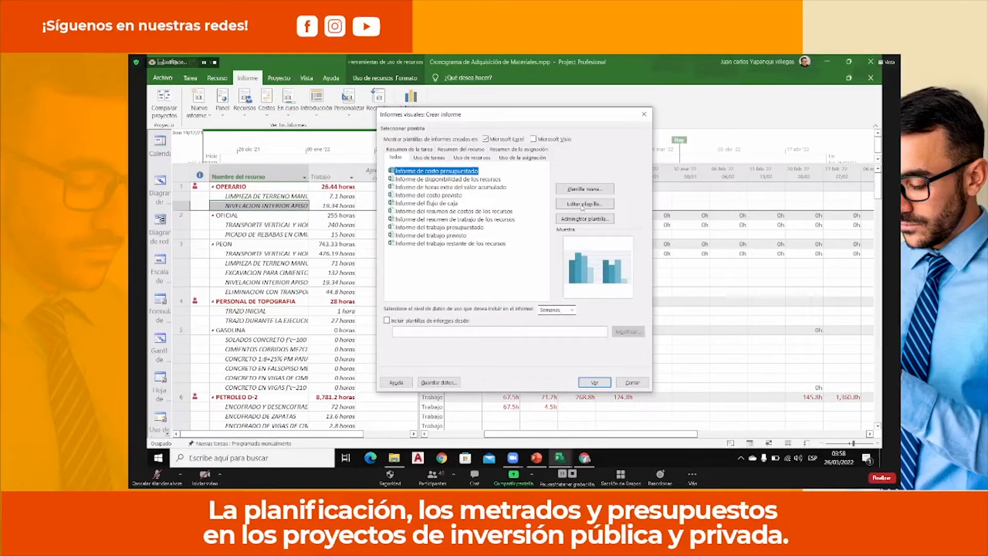
# Create a new Excel visual report template based on the Uso de recursos data type.
pyautogui.click(586, 190)
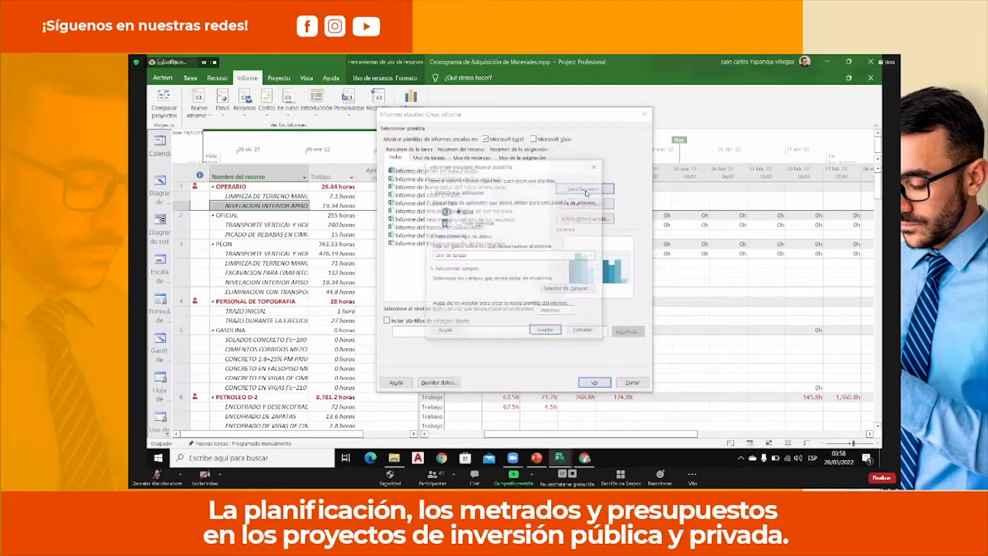
pyautogui.click(487, 256)
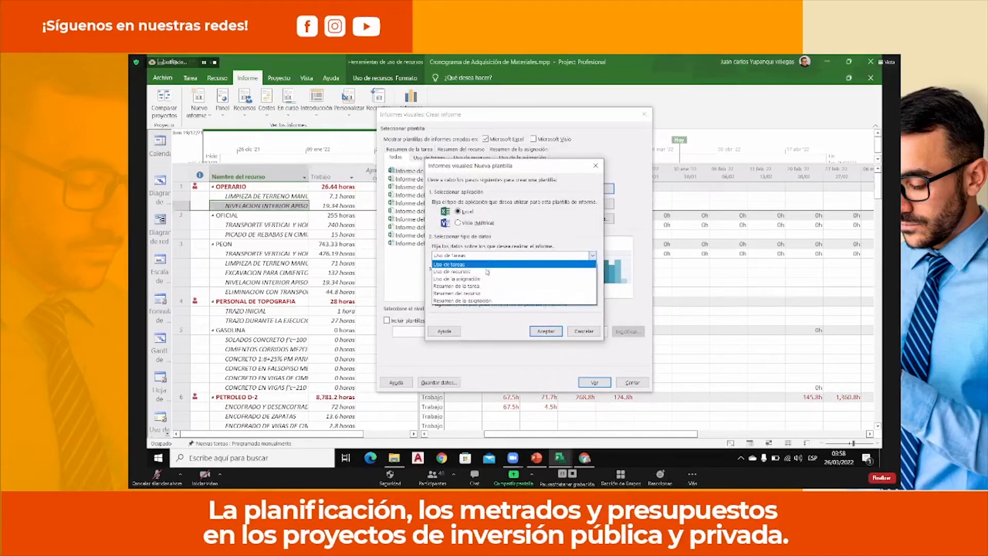
pyautogui.click(487, 271)
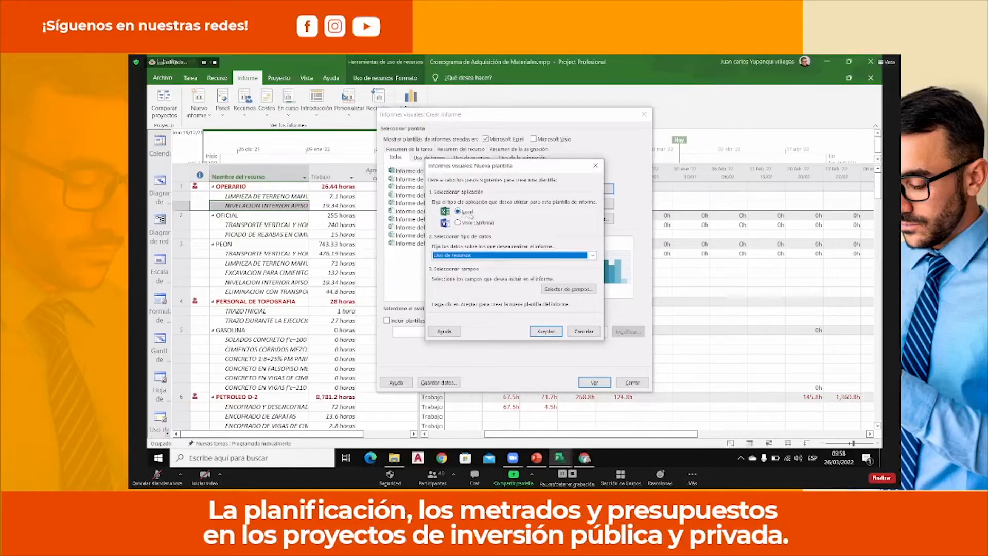
pyautogui.click(535, 332)
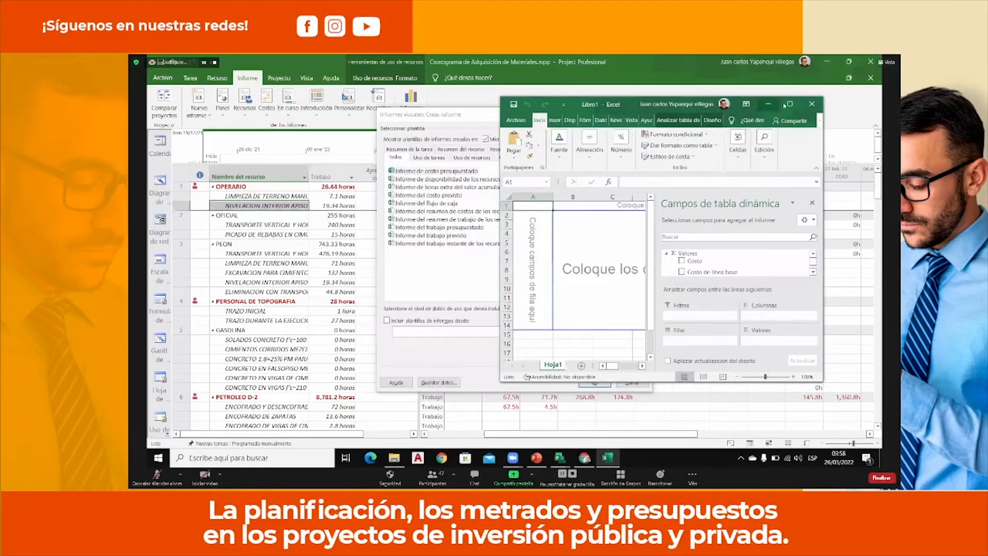
# Maximize the generated Excel workbook and dismiss the Office licence notices.
pyautogui.click(788, 104)
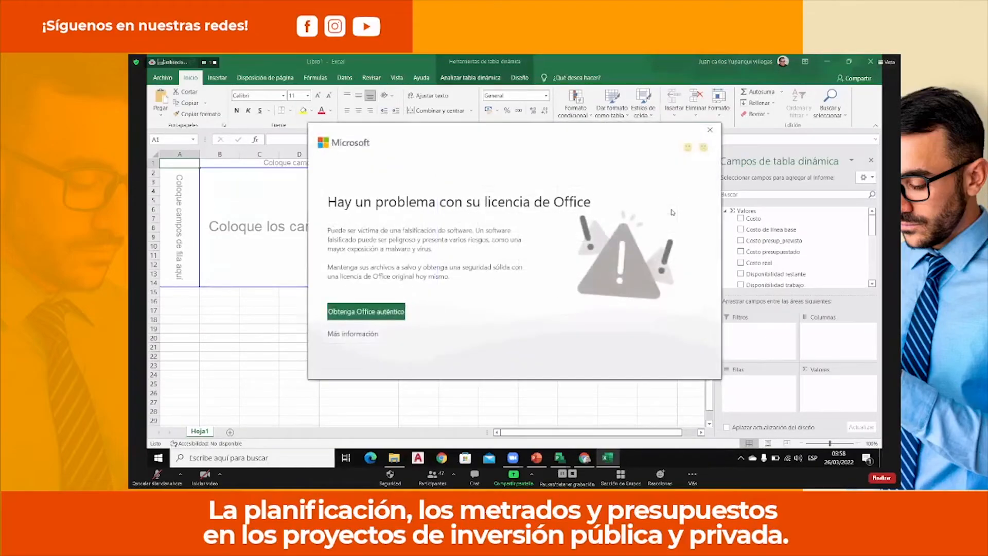
pyautogui.click(709, 132)
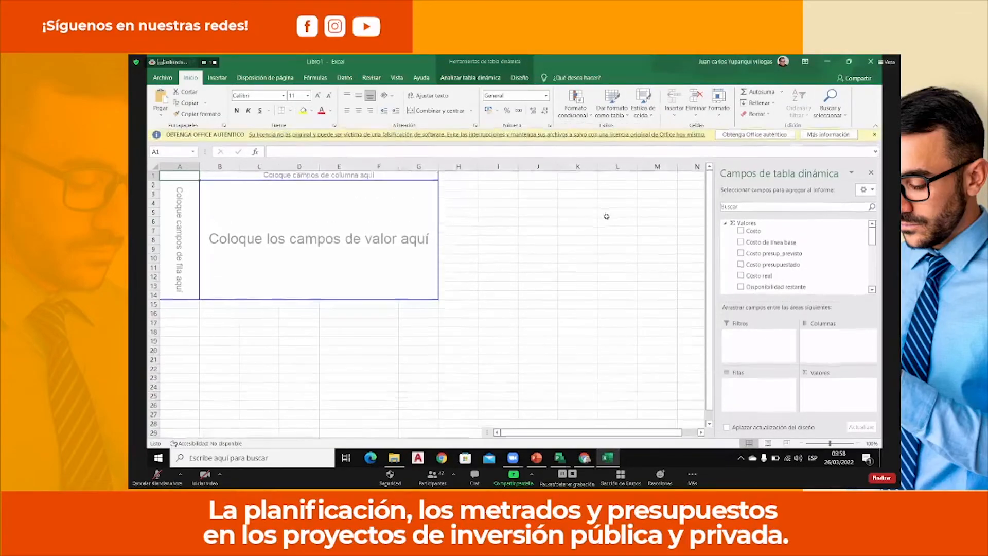
pyautogui.click(874, 136)
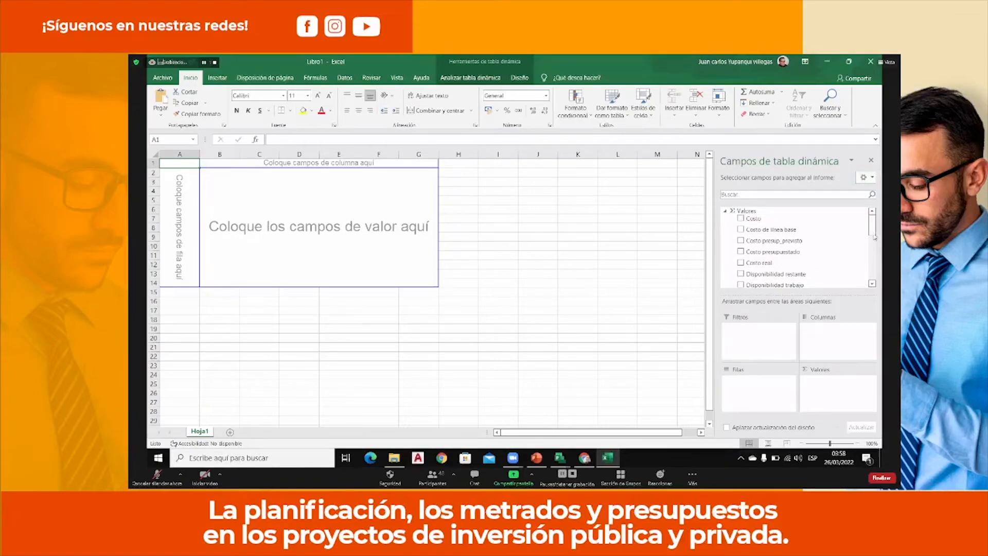
# Lay out the pivot table with Tipo as filter, Semanal as columns, Recursos as rows and Trabajo as values.
pyautogui.scroll(-10, 874, 236)
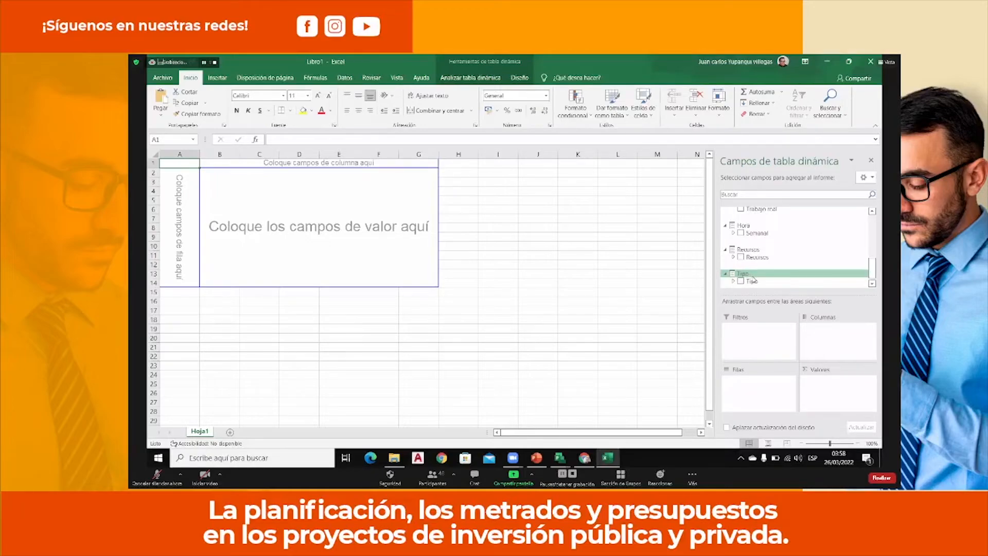
pyautogui.moveTo(753, 279); pyautogui.dragTo(760, 335)
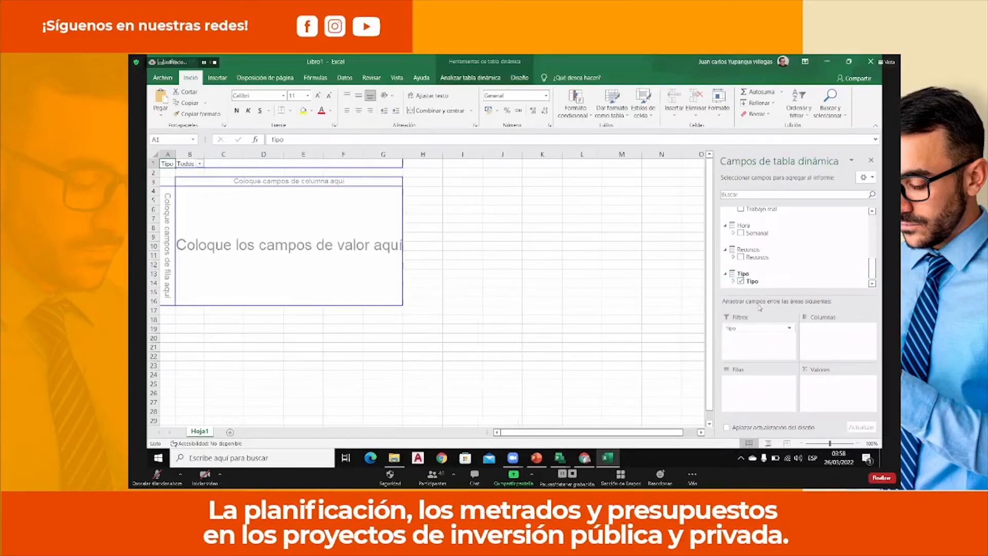
pyautogui.moveTo(760, 234); pyautogui.dragTo(836, 332)
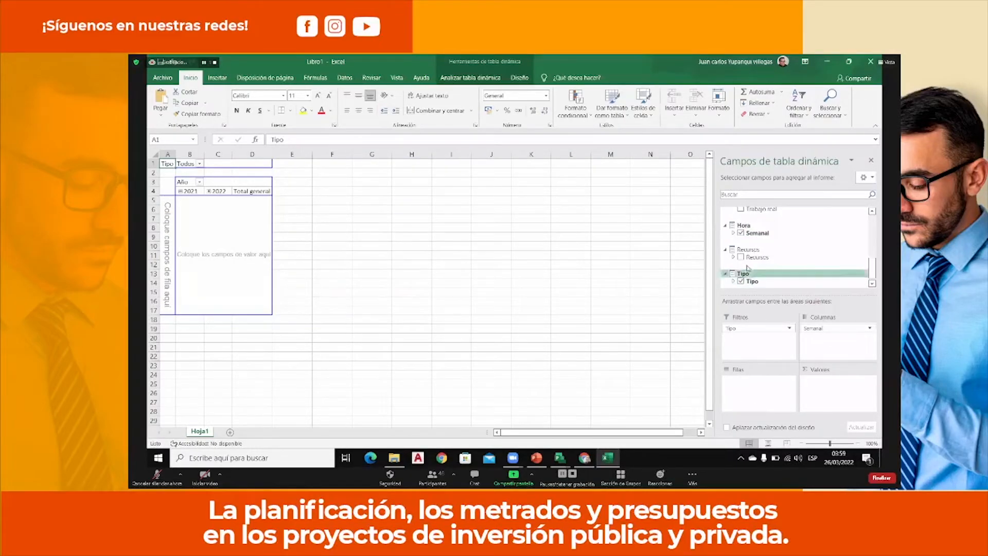
pyautogui.moveTo(751, 281); pyautogui.dragTo(771, 397)
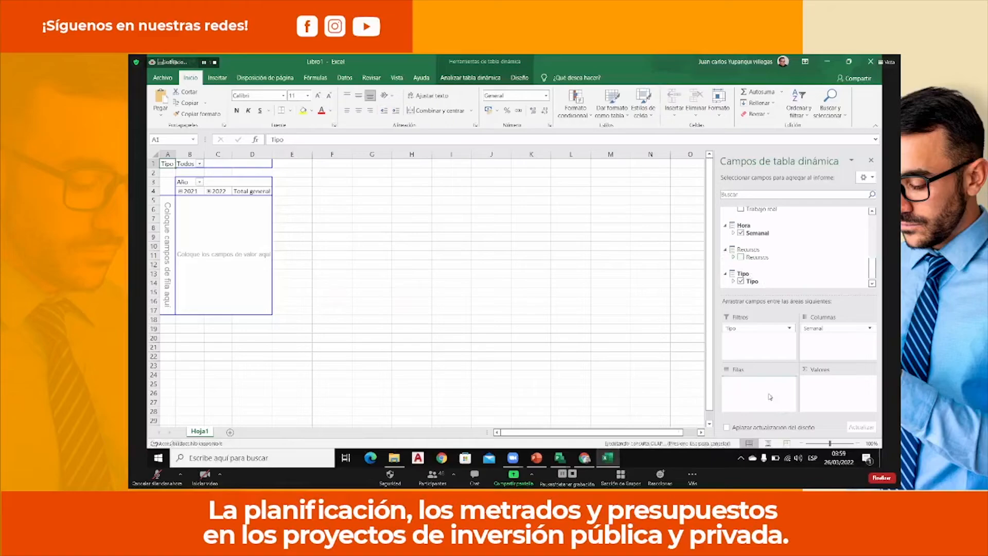
pyautogui.moveTo(873, 271); pyautogui.dragTo(874, 239)
pyautogui.moveTo(776, 264); pyautogui.dragTo(830, 391)
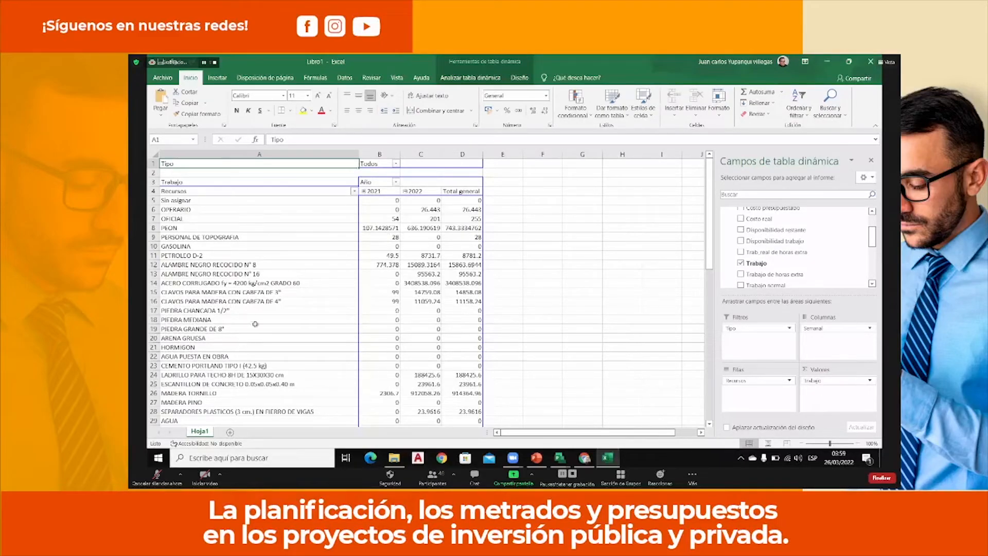
# Expand 2021 T4 and 2022 T1 and T2 in the pivot table columns down to individual weeks.
pyautogui.click(364, 192)
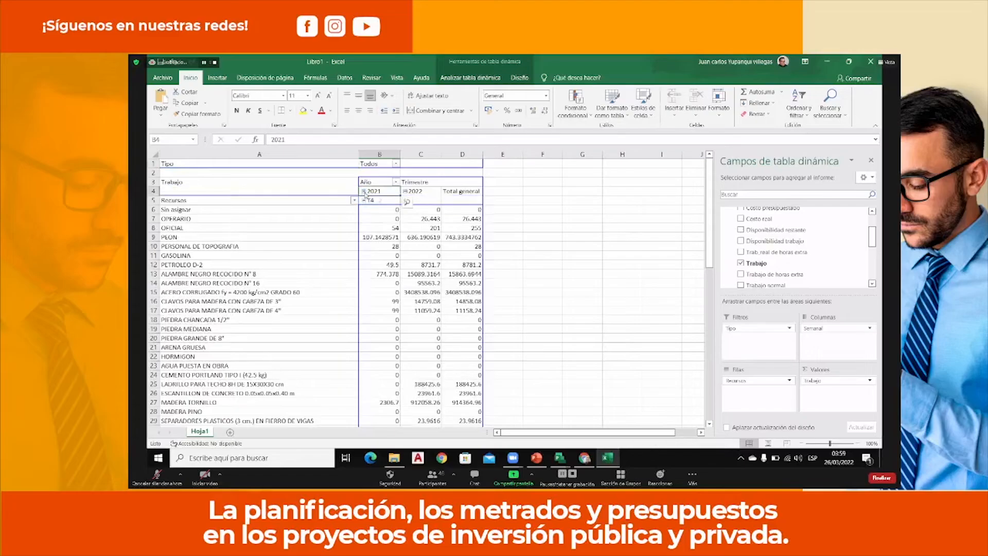
pyautogui.click(364, 200)
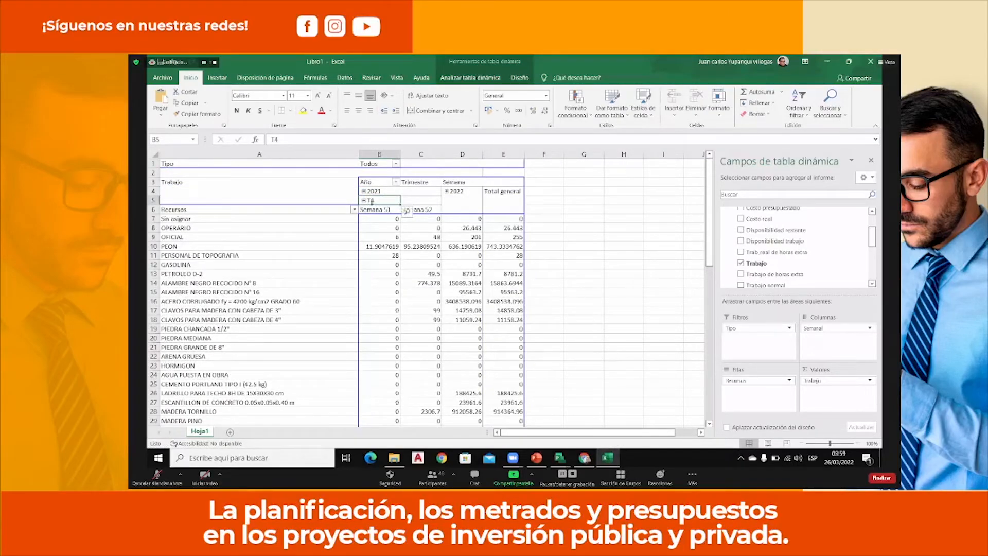
pyautogui.click(446, 191)
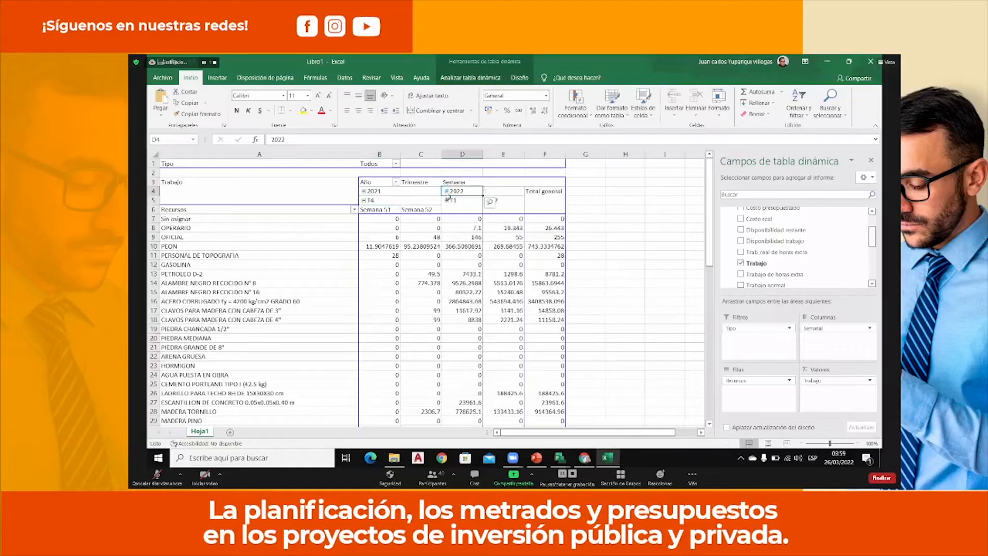
pyautogui.click(446, 201)
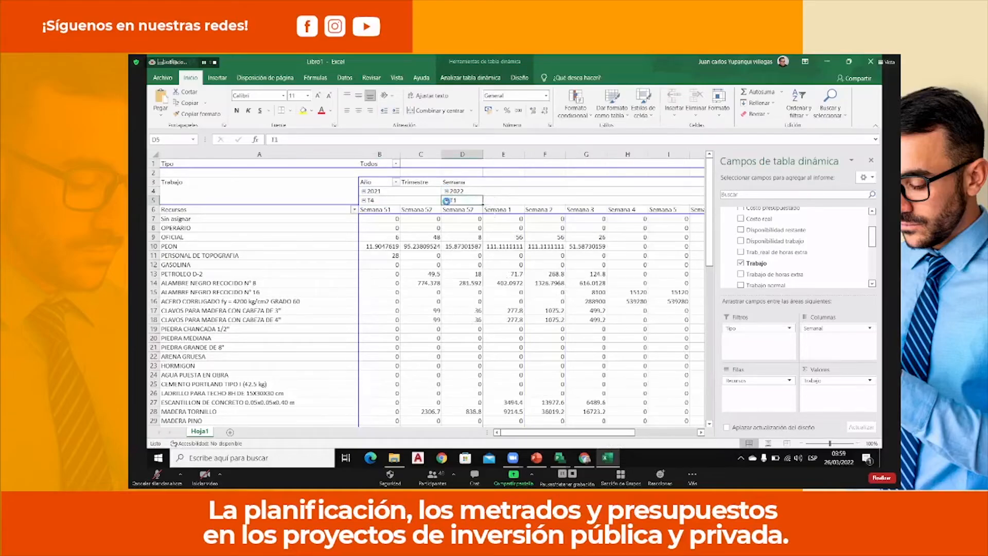
pyautogui.moveTo(599, 432); pyautogui.dragTo(702, 432)
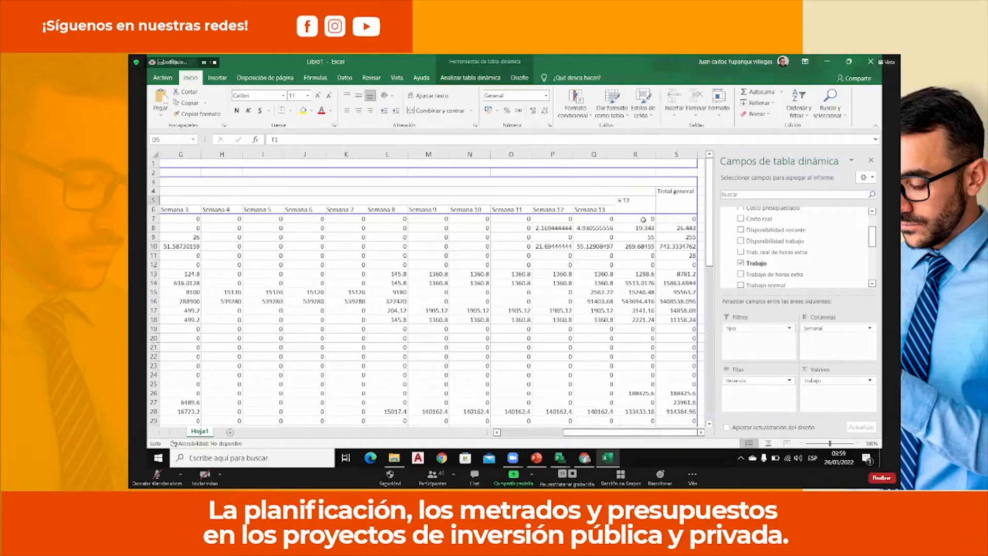
pyautogui.click(621, 201)
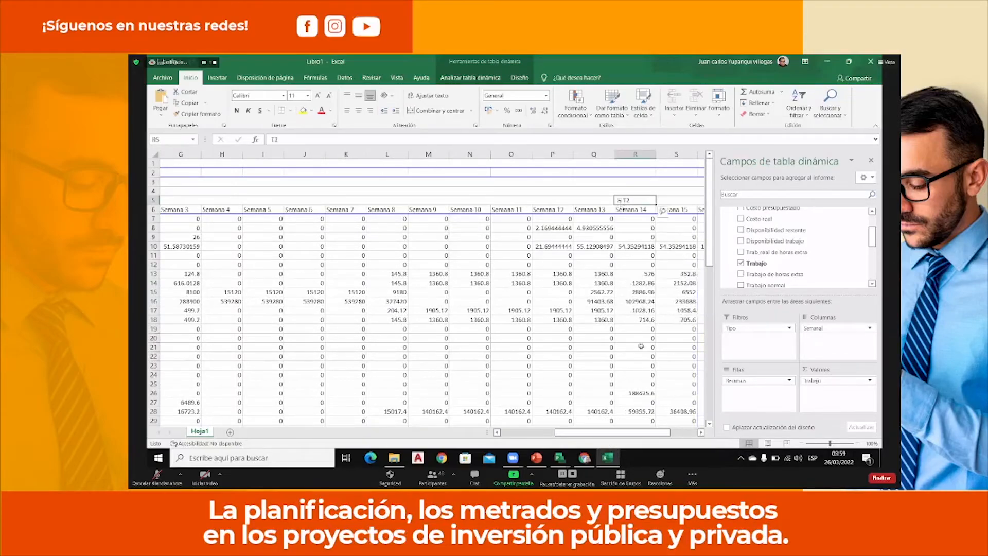
pyautogui.moveTo(609, 433); pyautogui.dragTo(403, 420)
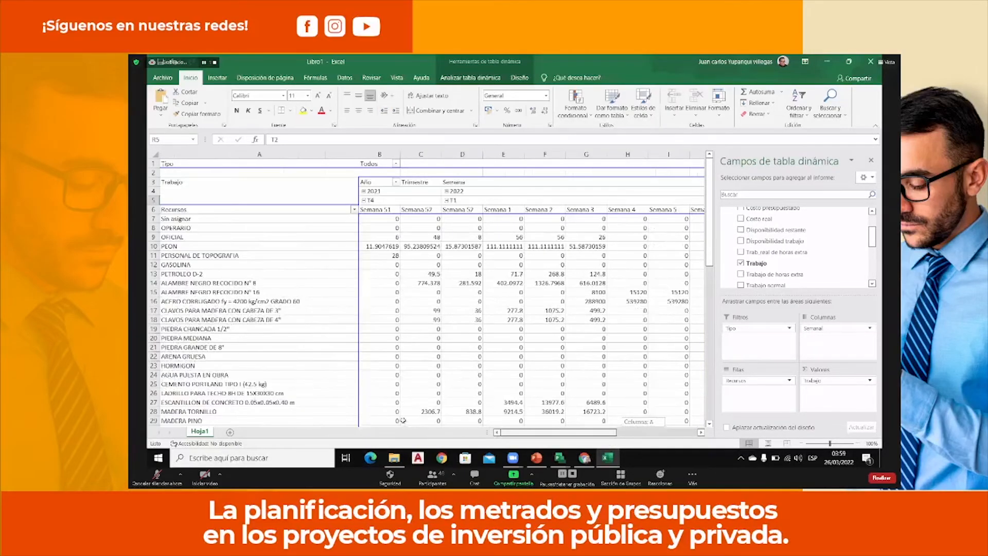
# In the Recursos filter, clear the full selection and include GASOLINA, PETROLEO D-2 and the first ALAMBRE NEGRO RECOCIDO item.
pyautogui.moveTo(202, 270)
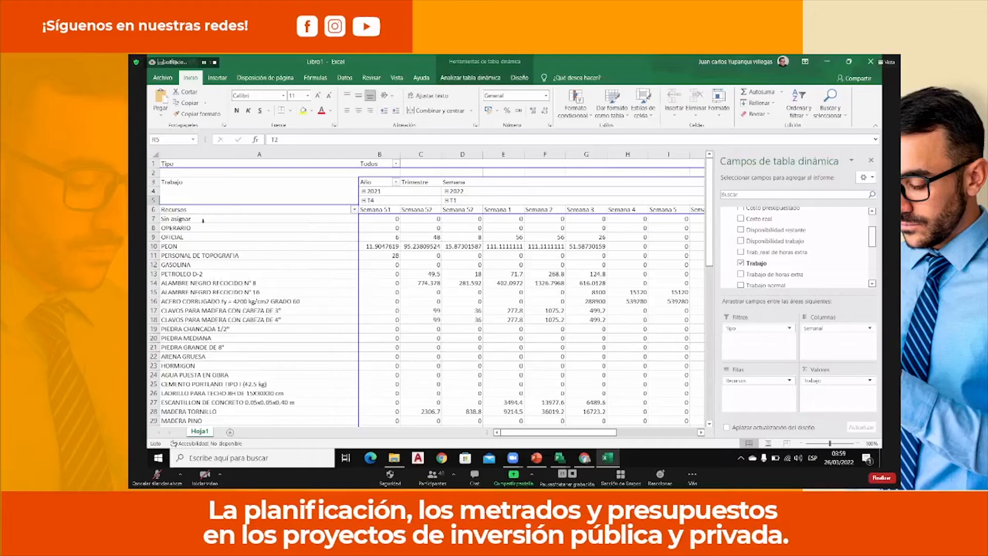
pyautogui.click(354, 210)
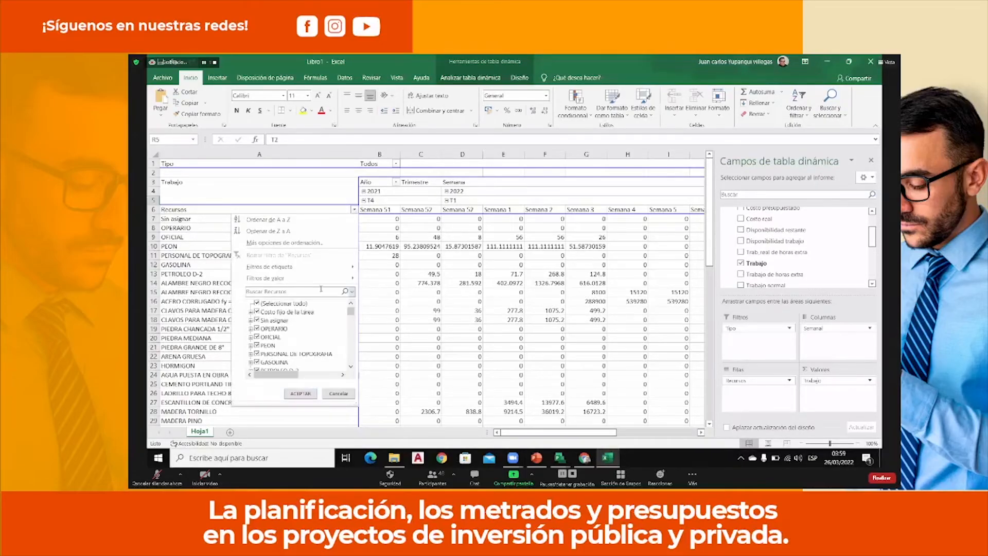
pyautogui.moveTo(311, 284)
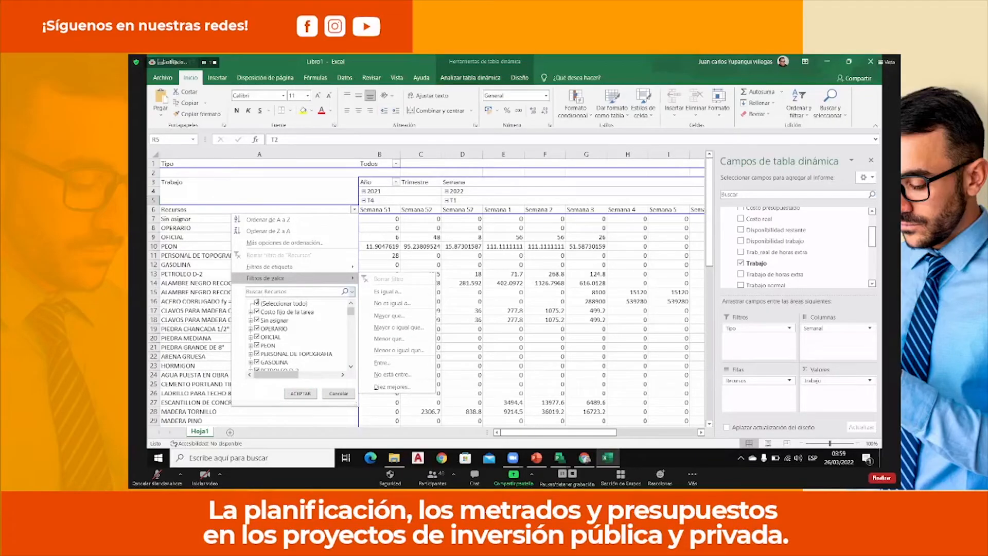
pyautogui.click(258, 303)
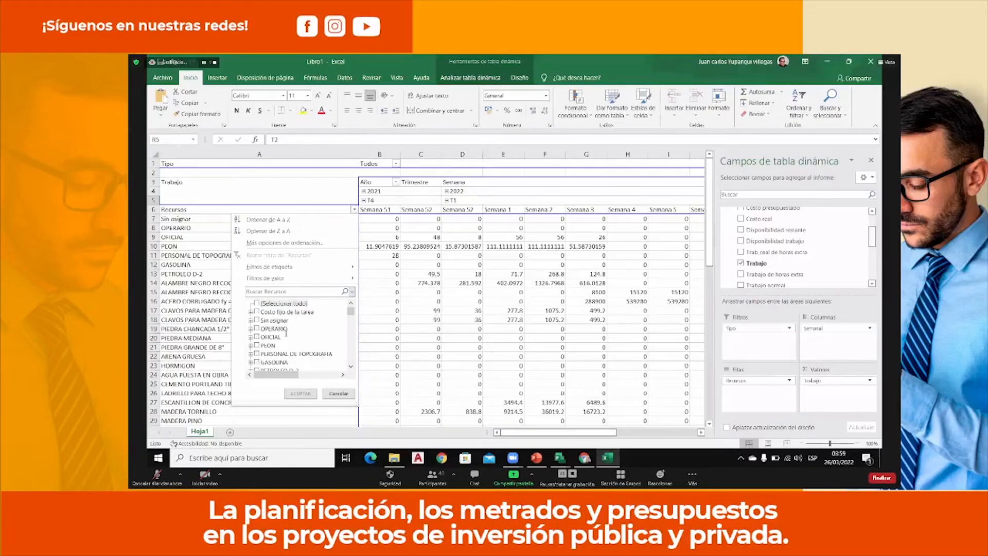
pyautogui.scroll(-1, 286, 333)
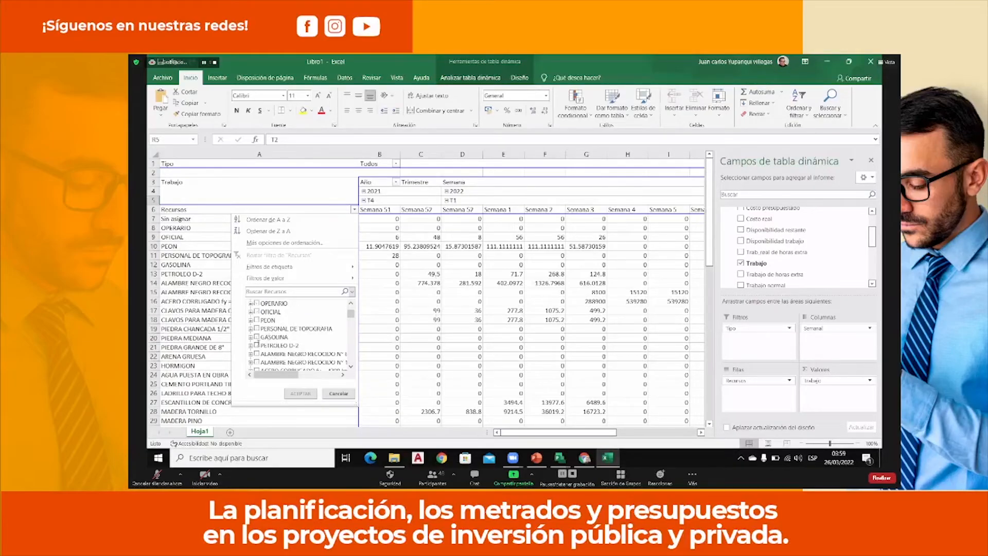
pyautogui.click(257, 337)
pyautogui.click(256, 345)
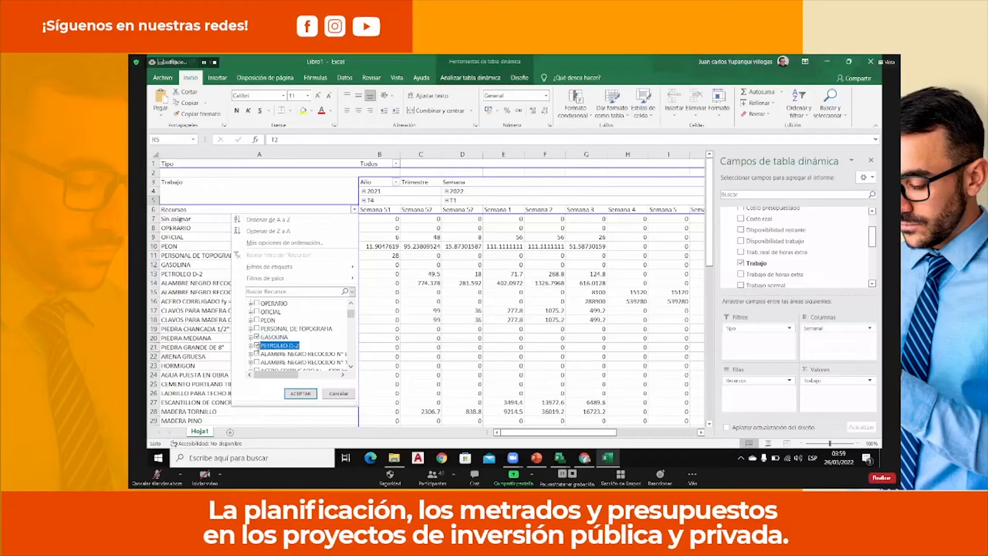
pyautogui.click(257, 354)
# Add ALAMBRE NEGRO RECOCIDO N° 16, ACERO CORRUGADO, both CLAVOS PARA MADERA items and the three PIEDRA items to the resource filter.
pyautogui.moveTo(352, 314); pyautogui.dragTo(352, 315)
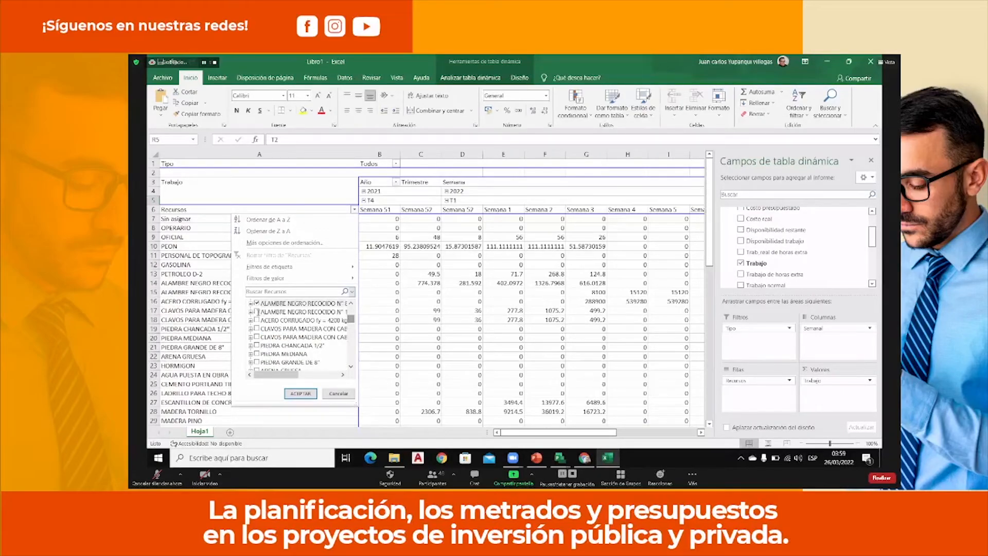
pyautogui.click(257, 312)
pyautogui.click(257, 320)
pyautogui.click(257, 329)
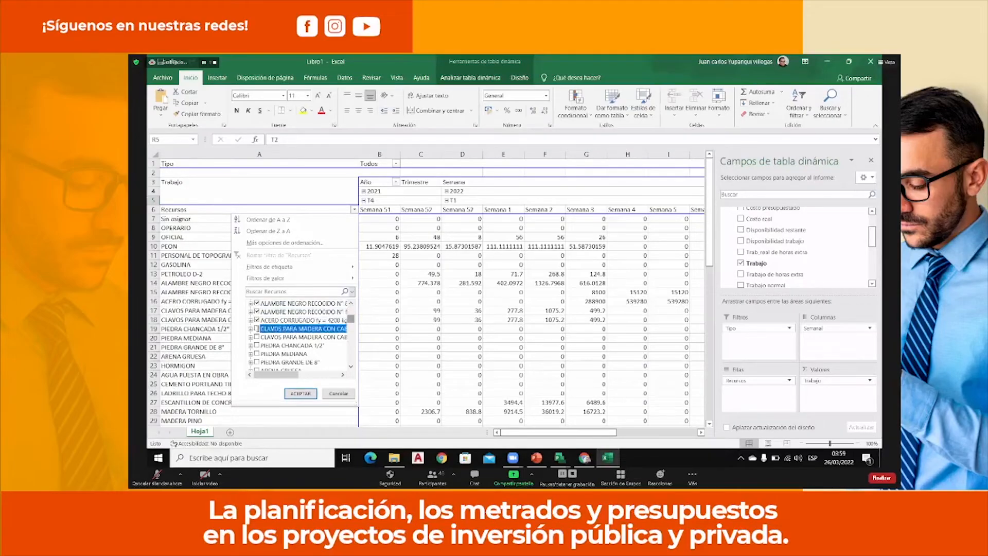
pyautogui.click(257, 337)
pyautogui.click(257, 345)
pyautogui.click(257, 354)
pyautogui.click(257, 362)
# Include ARENA GRUESA, HORMIGON and AGUA PUESTA EN OBRA in the resource filter.
pyautogui.scroll(-1, 262, 355)
pyautogui.click(257, 345)
pyautogui.click(257, 354)
pyautogui.click(257, 362)
# Include CEMENTO PORTLAND, LADRILLO PARA TECHO, ESCANTILLON DE CONCRETO, MADERA TORNILLO, MADERA PINO and SEPARADORES PLASTICOS in the resource filter.
pyautogui.scroll(-2, 268, 340)
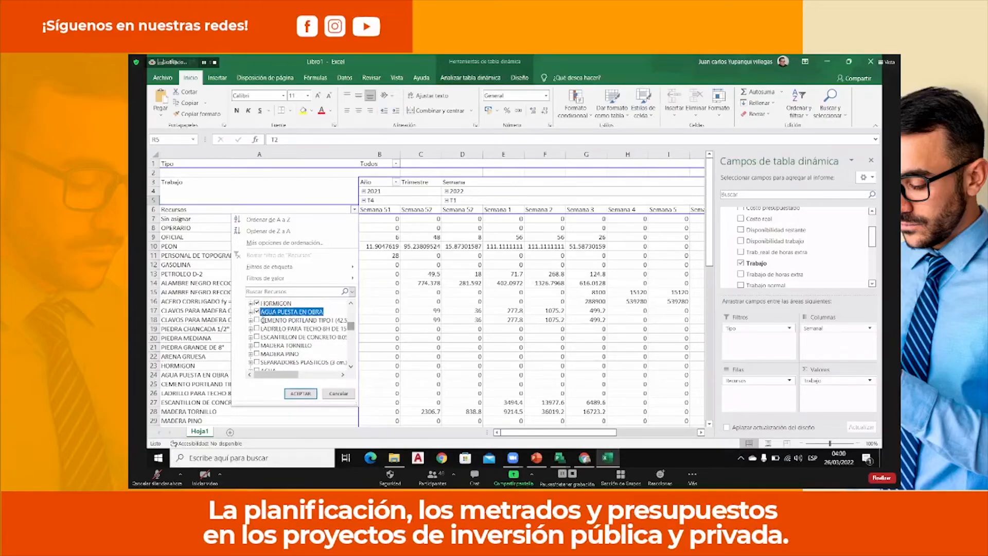
pyautogui.click(257, 320)
pyautogui.click(257, 328)
pyautogui.click(256, 336)
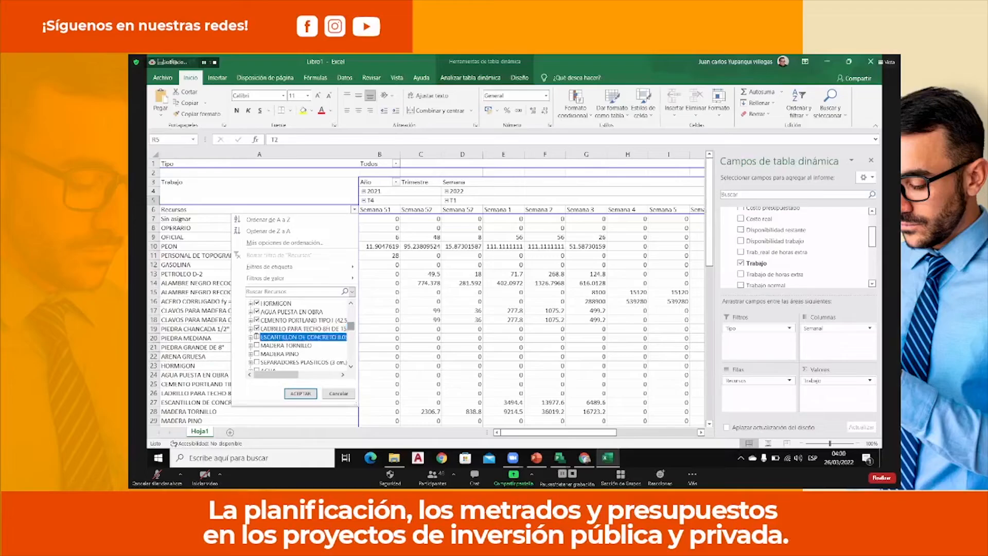
pyautogui.click(256, 346)
pyautogui.click(257, 354)
pyautogui.click(257, 362)
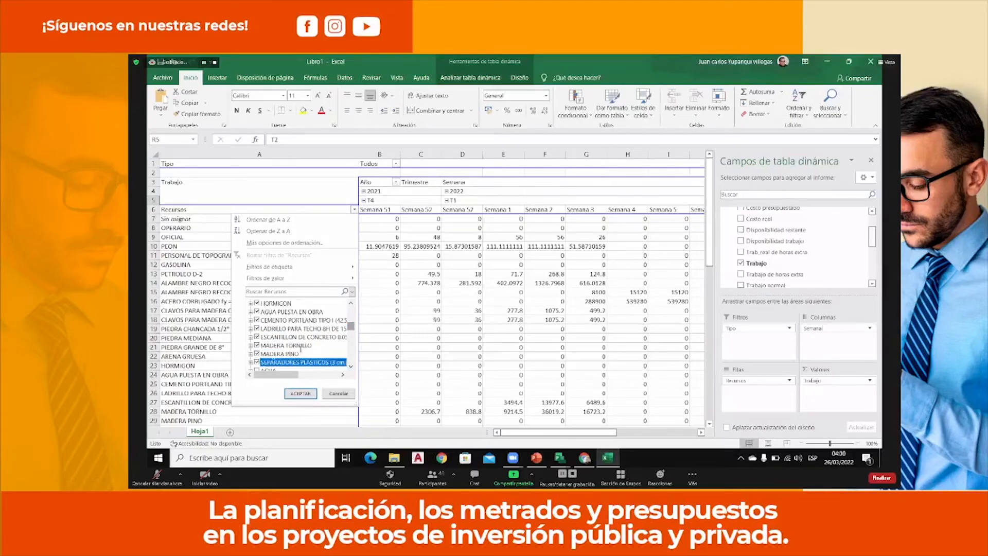
# Add AGUA to the resource filter, review the selected materials, and apply the filter to the pivot table.
pyautogui.scroll(-1, 300, 347)
pyautogui.click(257, 345)
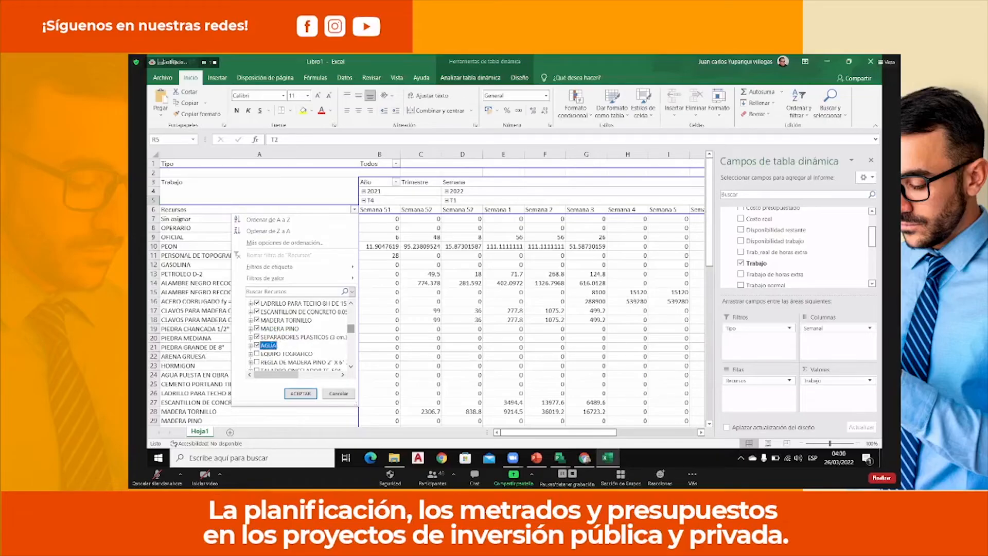
pyautogui.scroll(2, 289, 343)
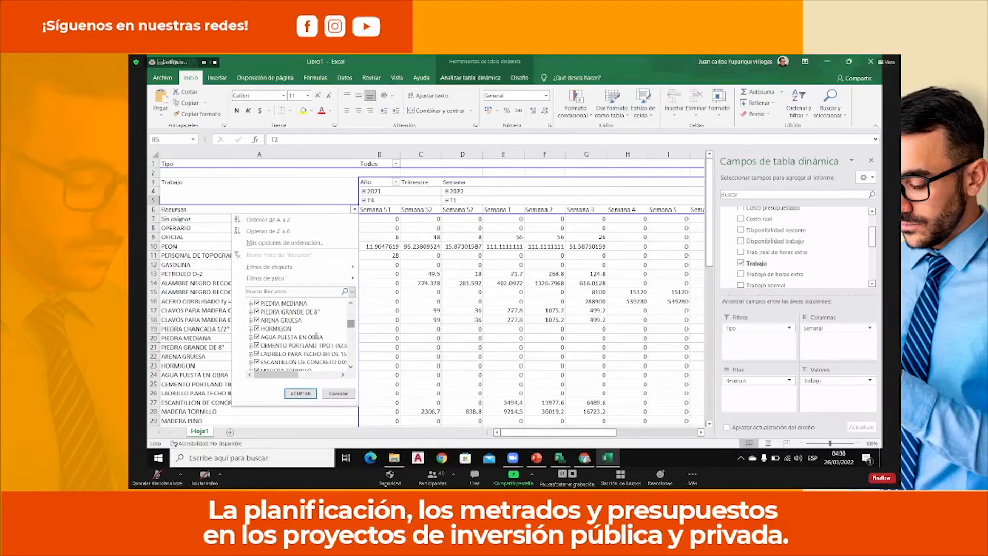
pyautogui.scroll(-1, 316, 334)
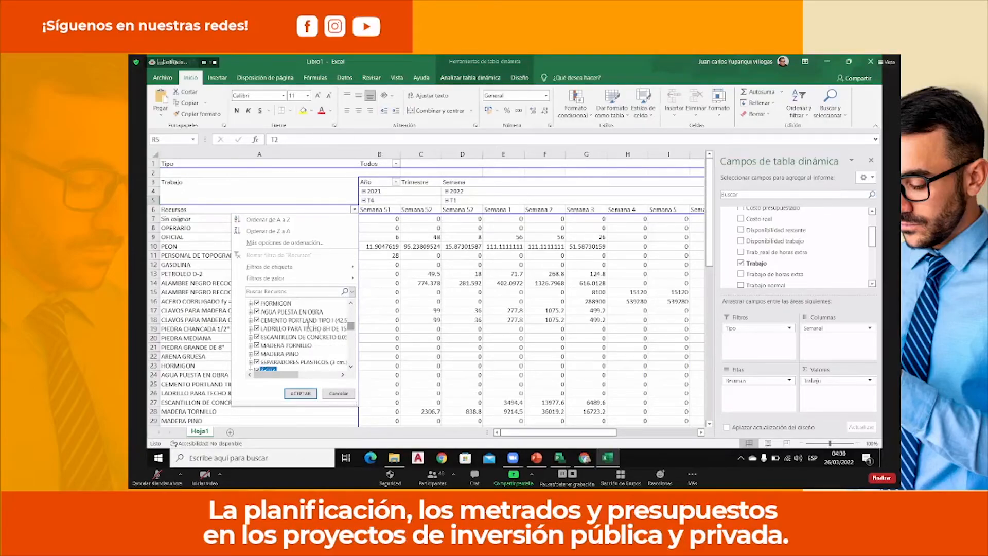
pyautogui.scroll(-1, 307, 323)
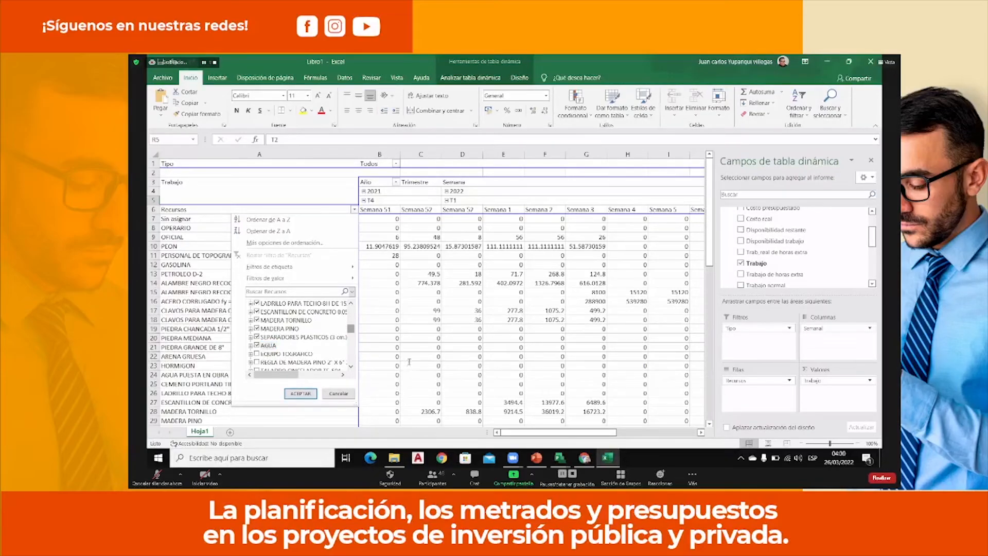
pyautogui.click(300, 393)
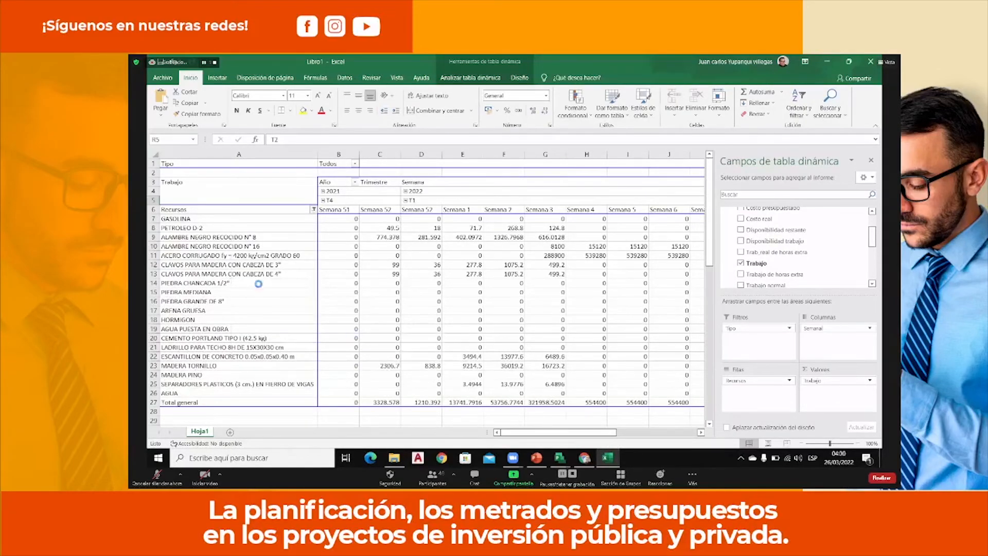
# Open the pivot table options and toggle whether cell formatting is kept on update.
pyautogui.rightClick(386, 274)
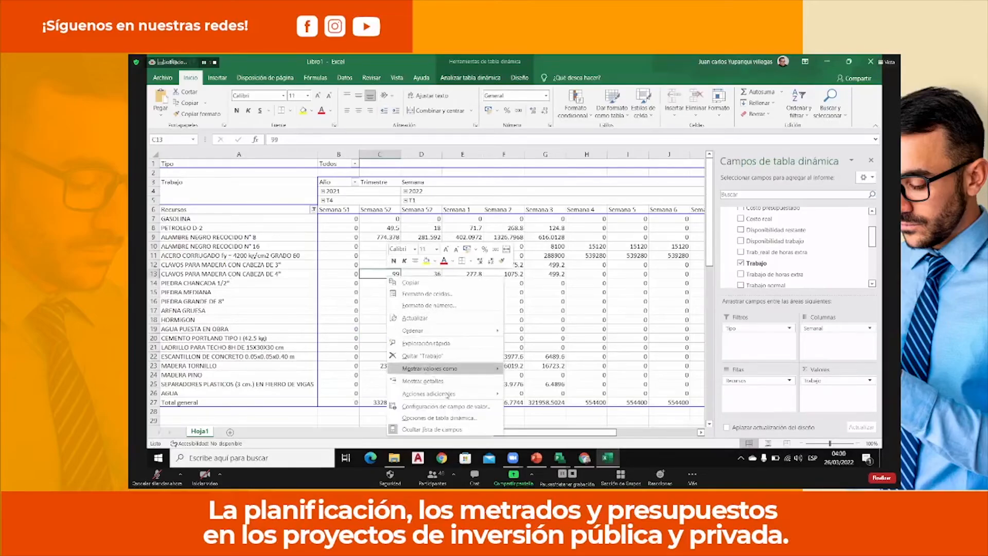
pyautogui.click(453, 417)
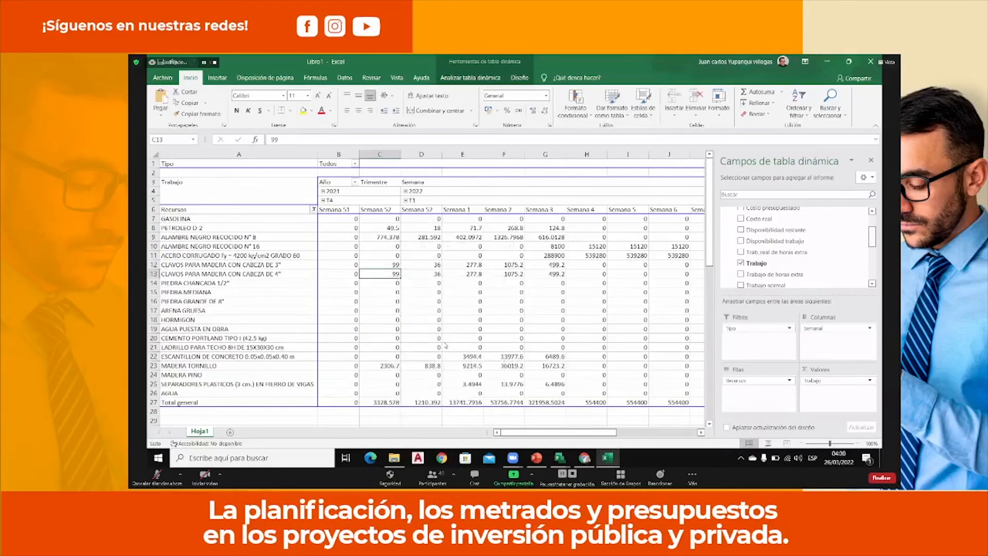
pyautogui.click(339, 374)
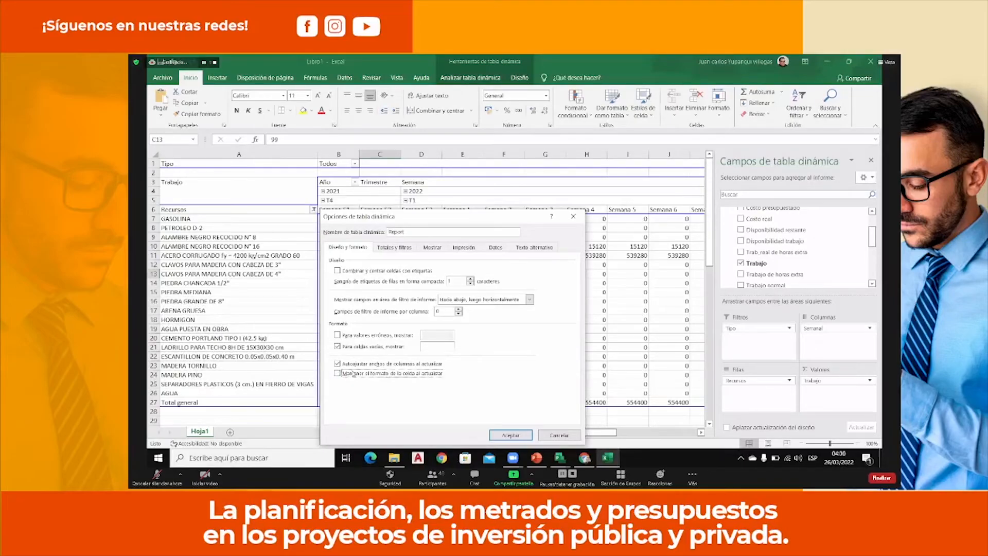
pyautogui.click(430, 348)
# In the pivot table's print options, toggle the printing of titles and of the expand/collapse buttons.
pyautogui.click(468, 248)
pyautogui.click(363, 289)
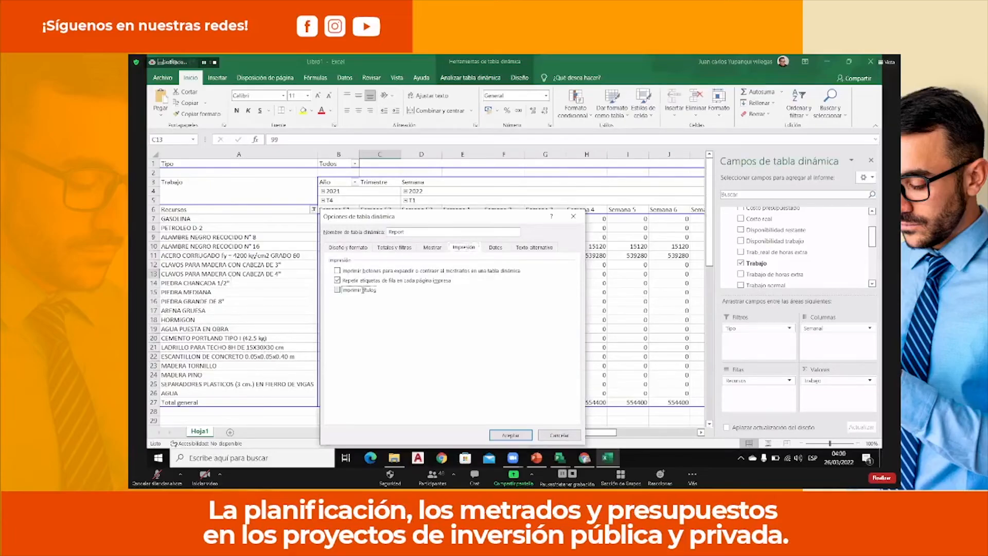
pyautogui.click(364, 271)
# Enable cell editing in the pivot table's values area and apply the options.
pyautogui.click(495, 248)
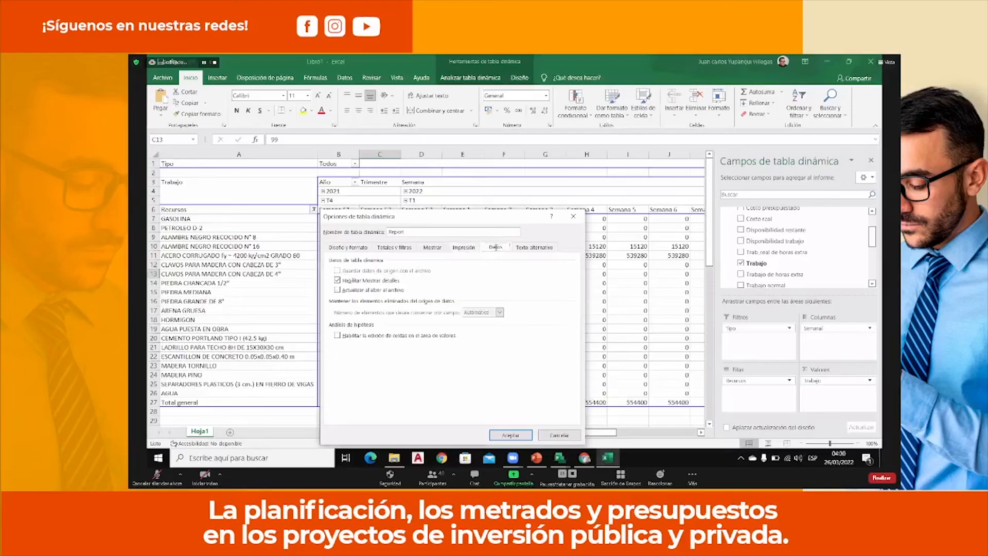
pyautogui.click(378, 335)
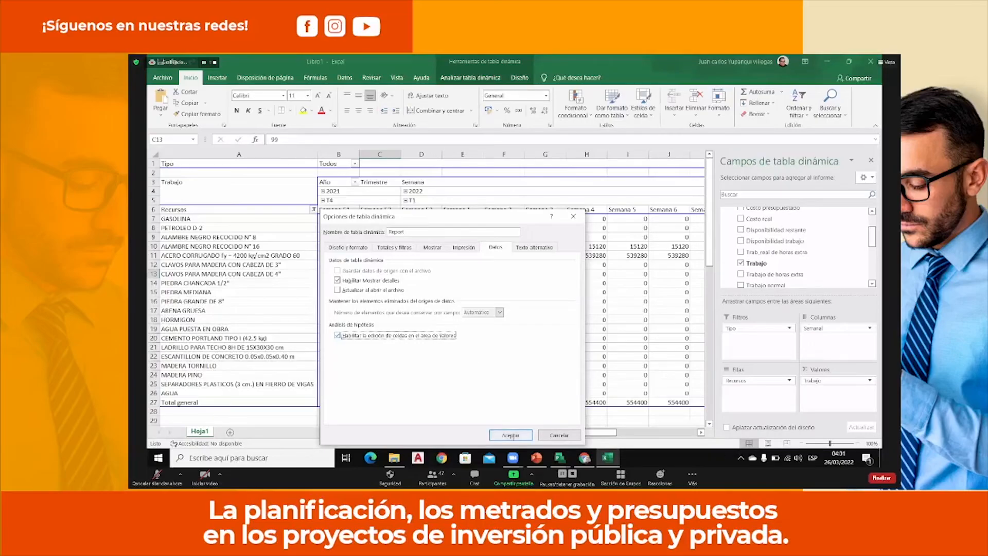
pyautogui.click(511, 435)
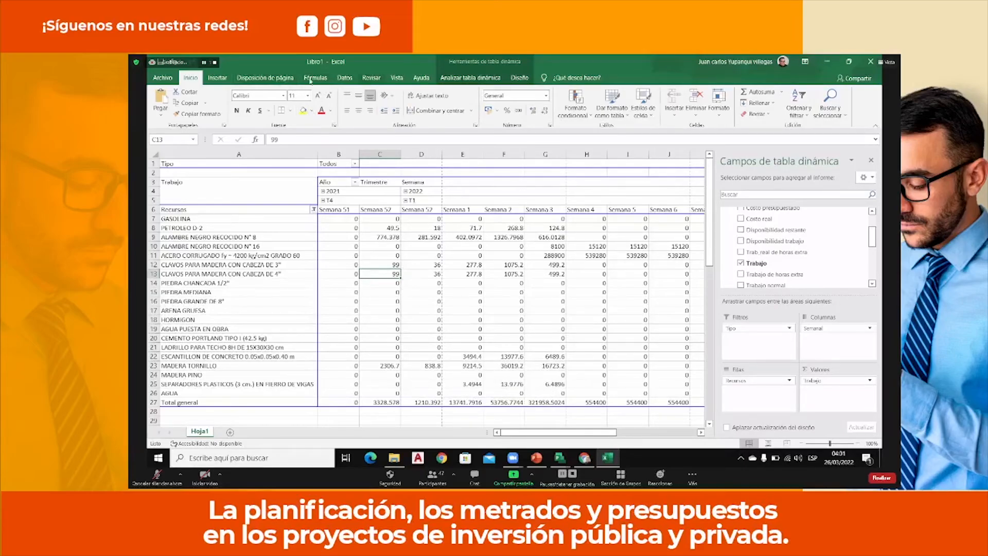
# Show the pivot table report in compact form and set it to show no subtotals.
pyautogui.click(394, 78)
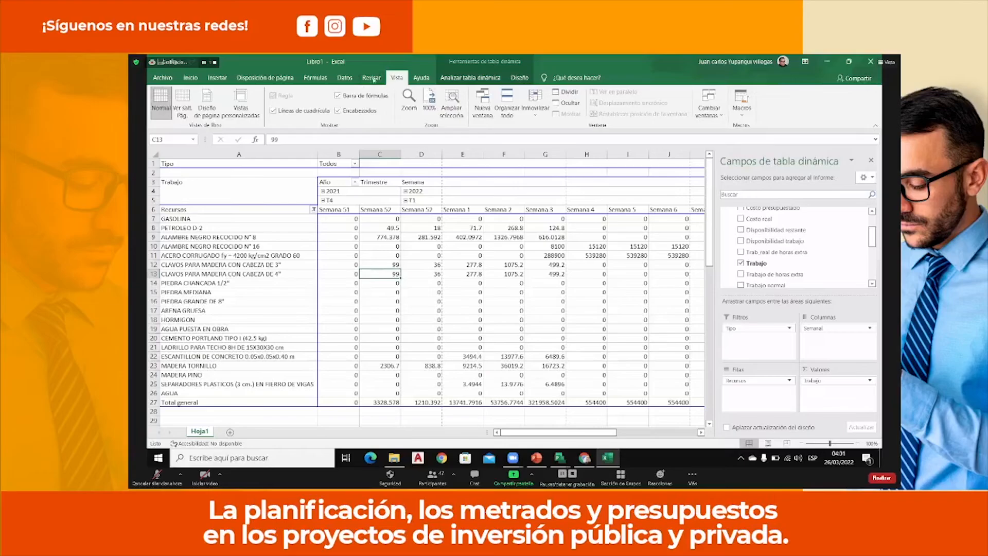
pyautogui.click(520, 77)
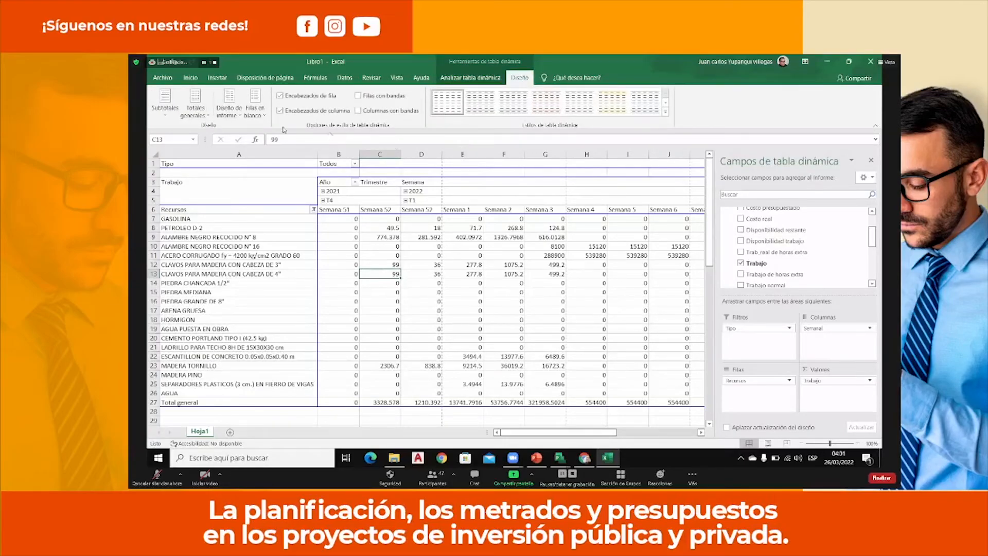
pyautogui.click(240, 115)
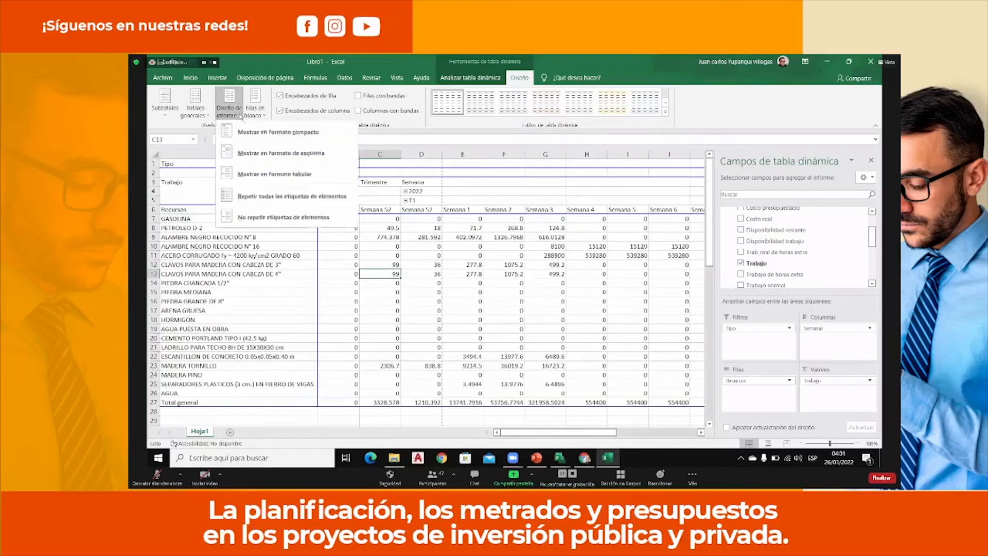
pyautogui.click(251, 132)
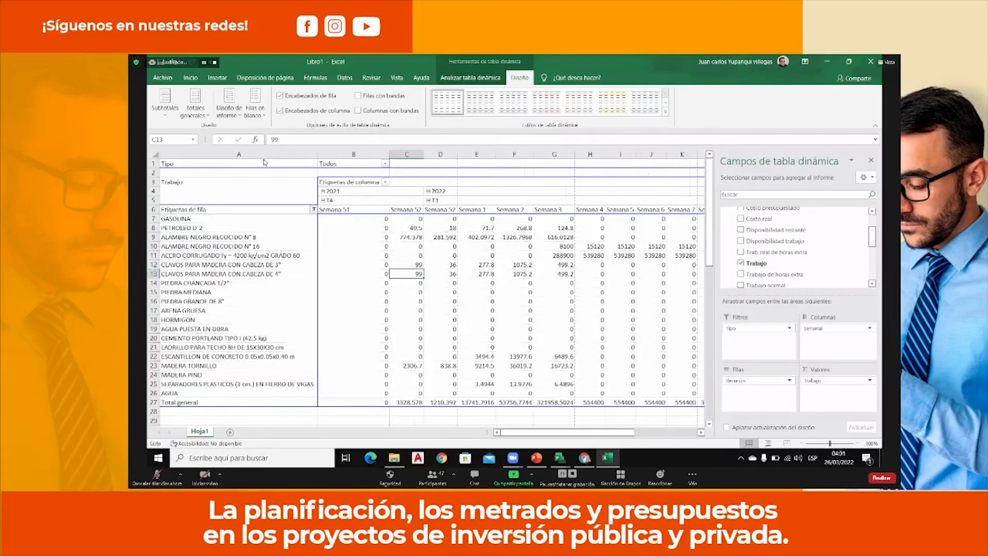
pyautogui.click(163, 108)
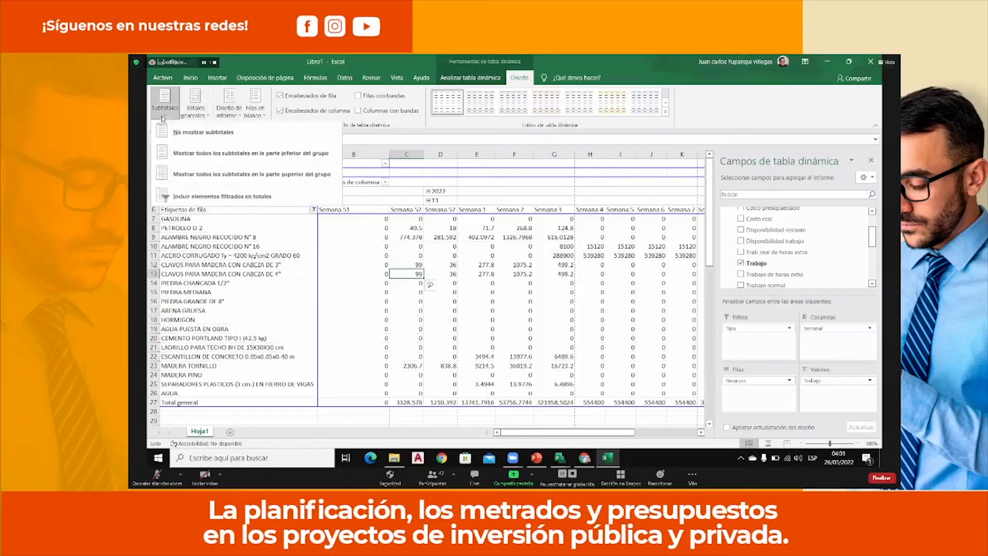
pyautogui.click(196, 135)
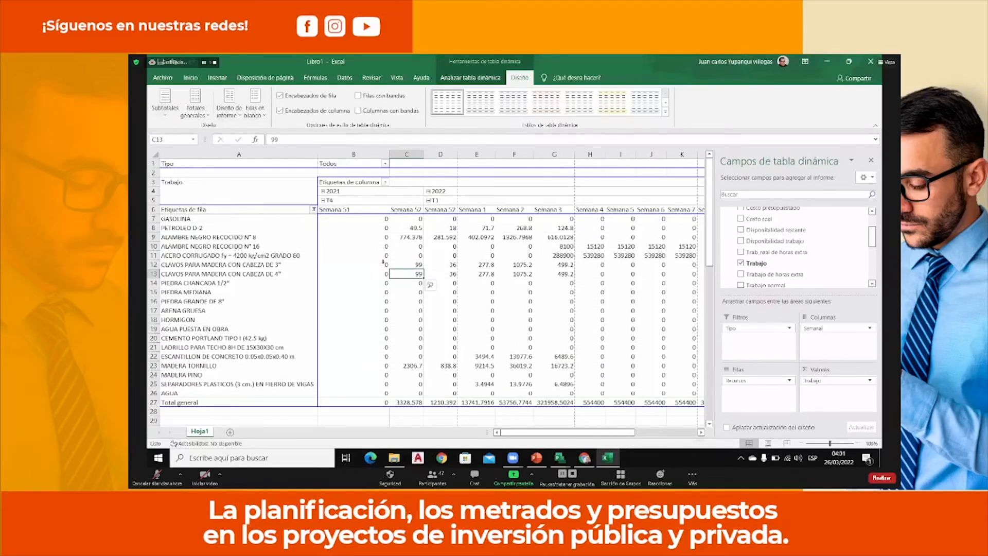
# Examine the PETROLEO D-2 requirement and the grand total for Semana 52 of 2021.
pyautogui.moveTo(527, 433)
pyautogui.mouseDown()
pyautogui.moveTo(604, 434)
pyautogui.moveTo(514, 436)
pyautogui.mouseUp()
pyautogui.click(180, 229)
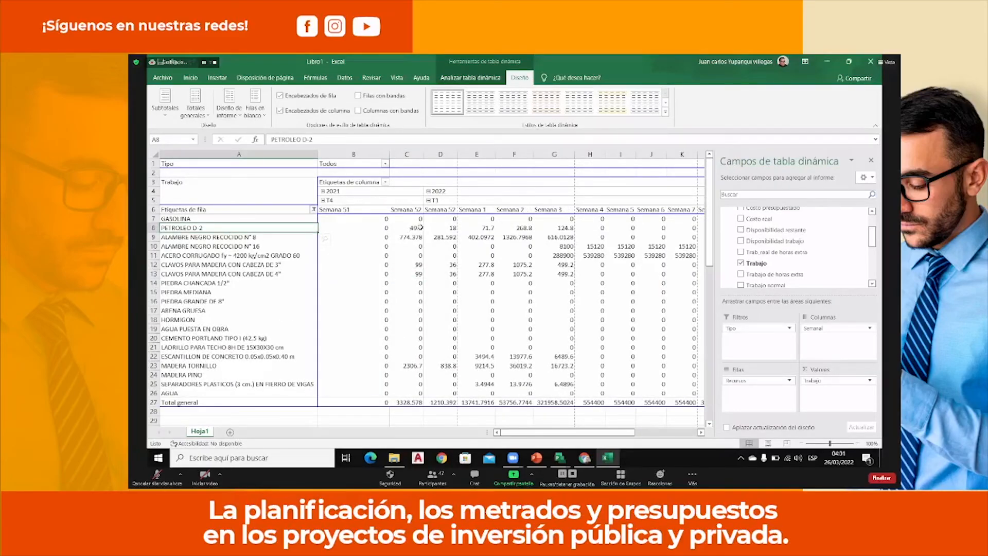
pyautogui.moveTo(420, 227)
pyautogui.moveTo(415, 403)
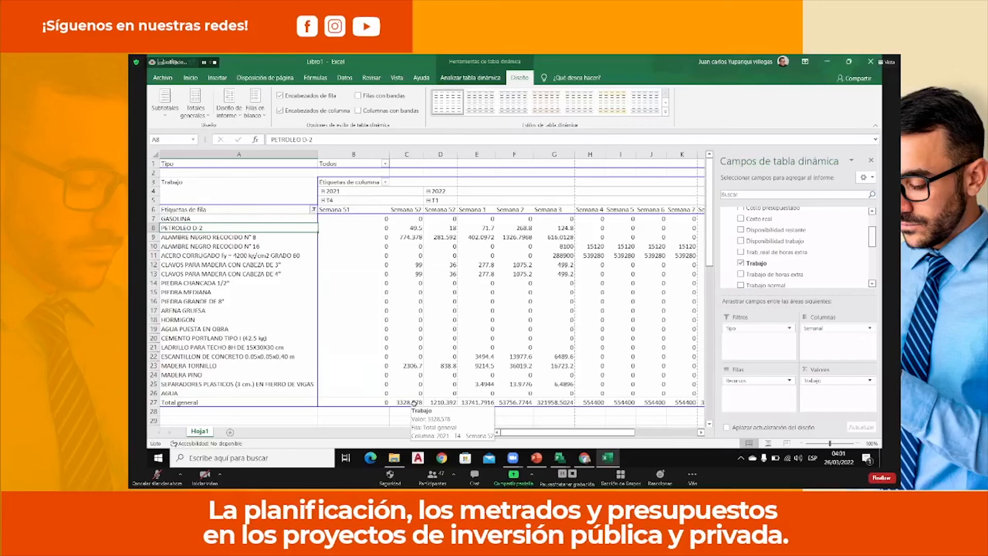